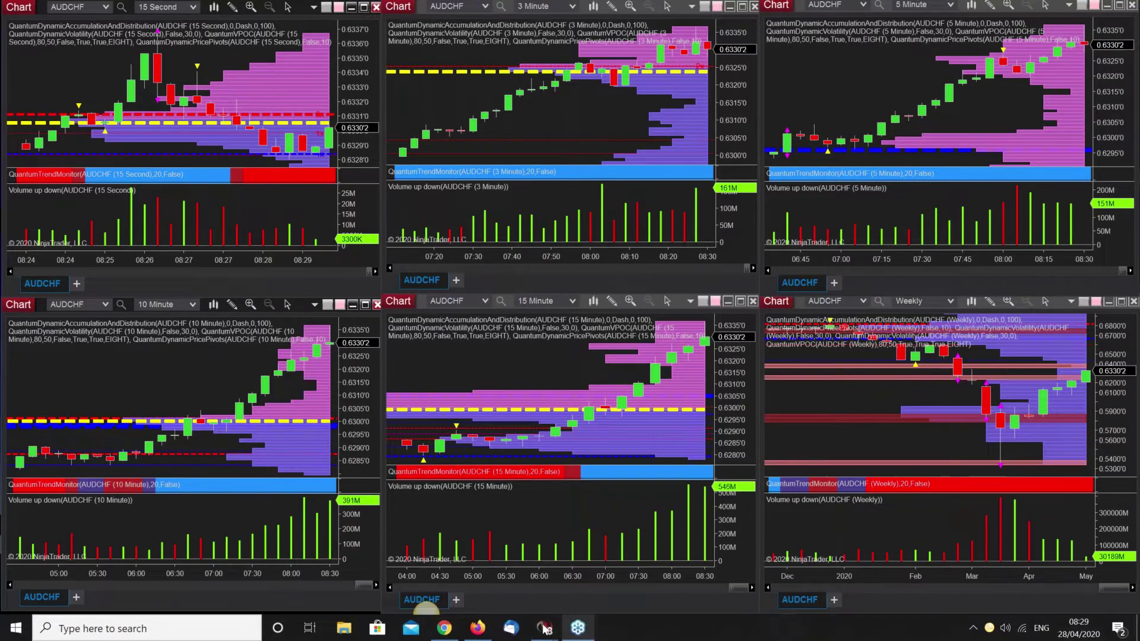
Step: Load the 'Renko charts in different times' workspace from the Control Center, then minimize the Control Center
mouse_move(544, 628)
click(130, 564)
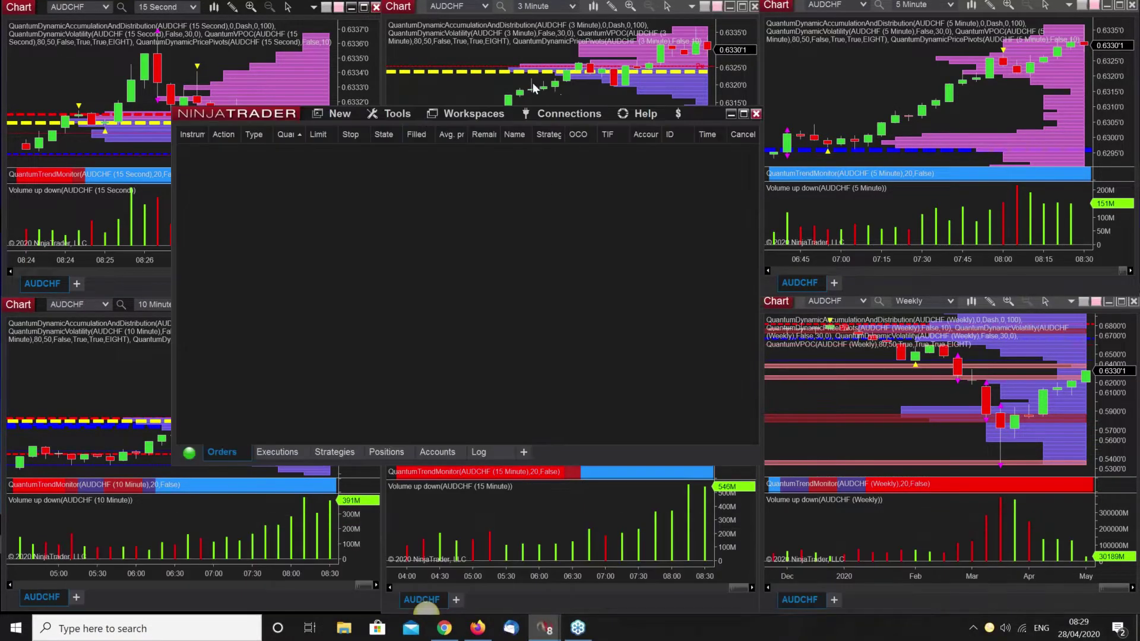
click(475, 112)
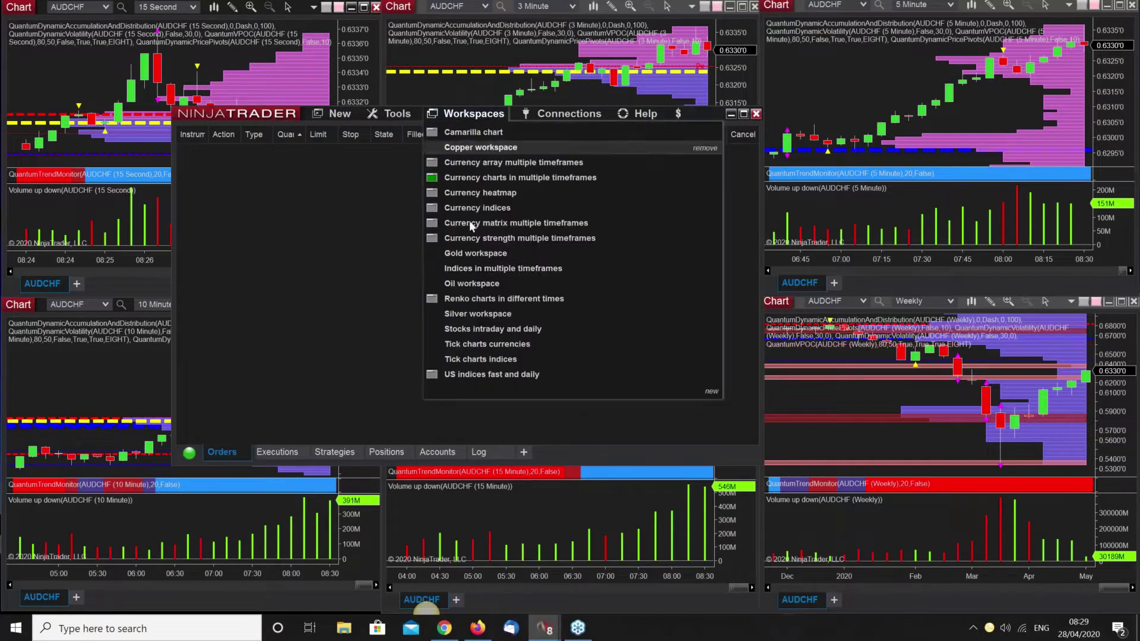
click(475, 296)
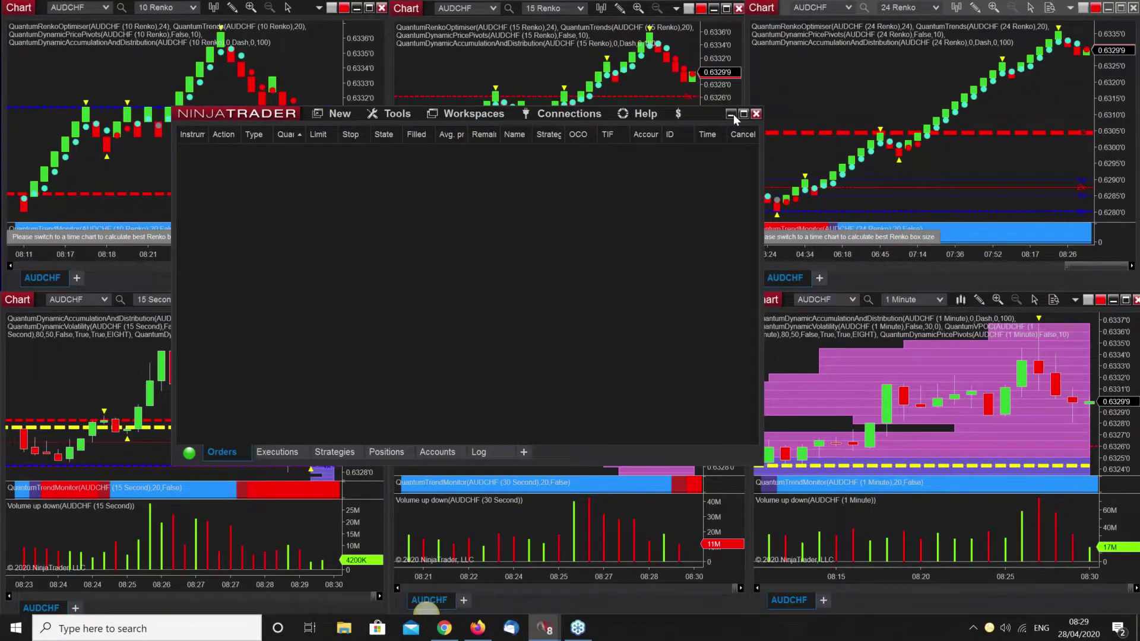
click(731, 113)
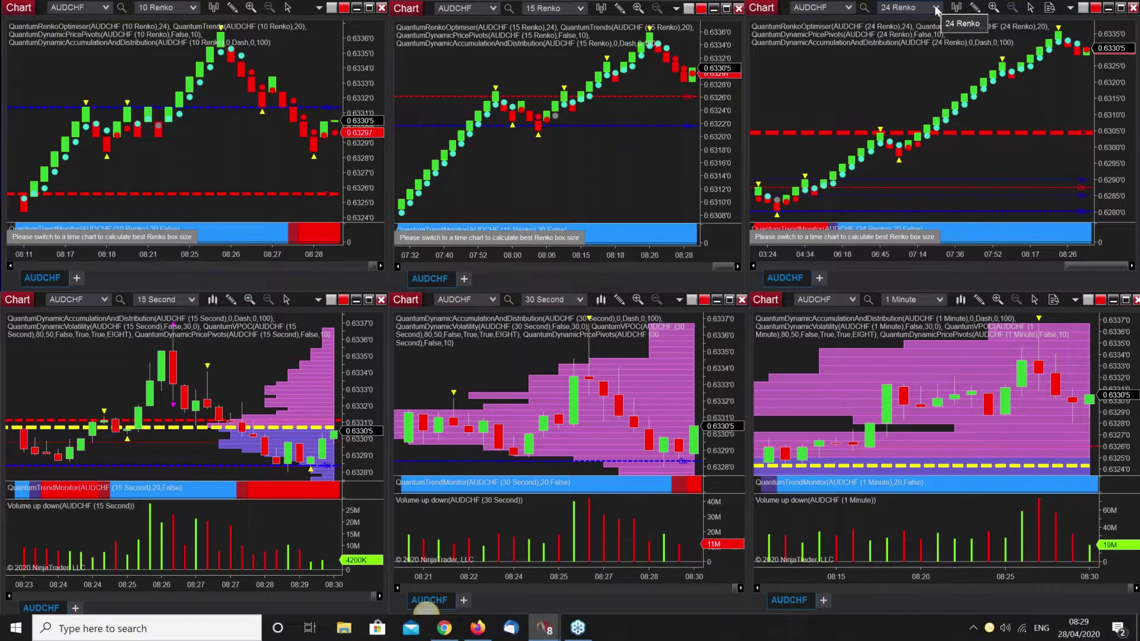
Step: Set the top-right AUDCHF 24 Renko chart to Minute 1, then open the suggested 25-brick Renko chart
click(909, 8)
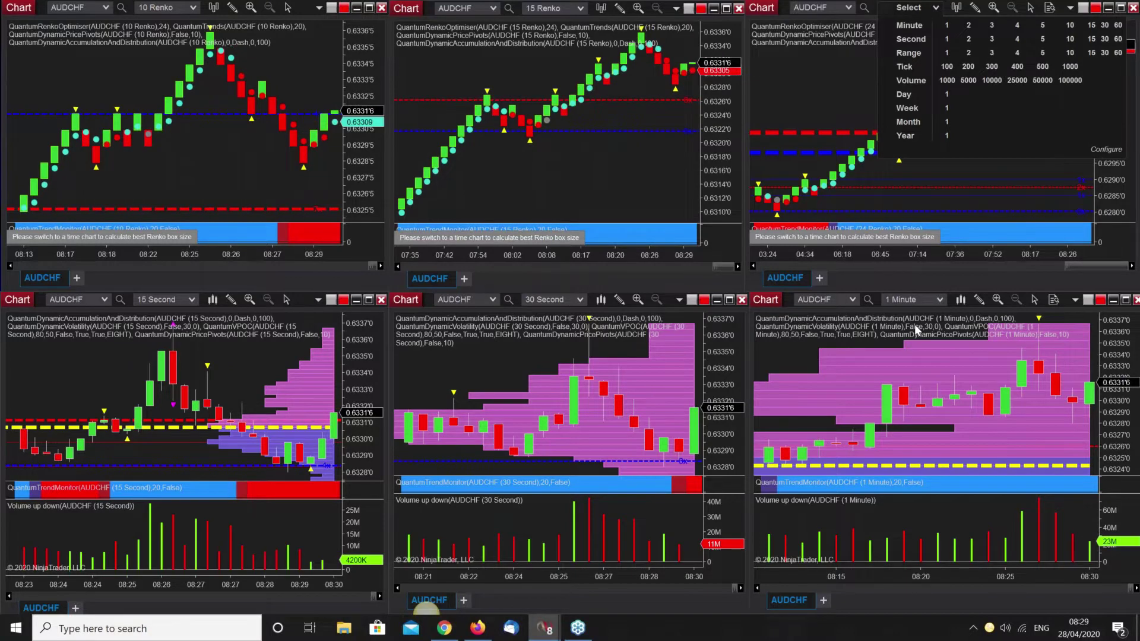
click(947, 25)
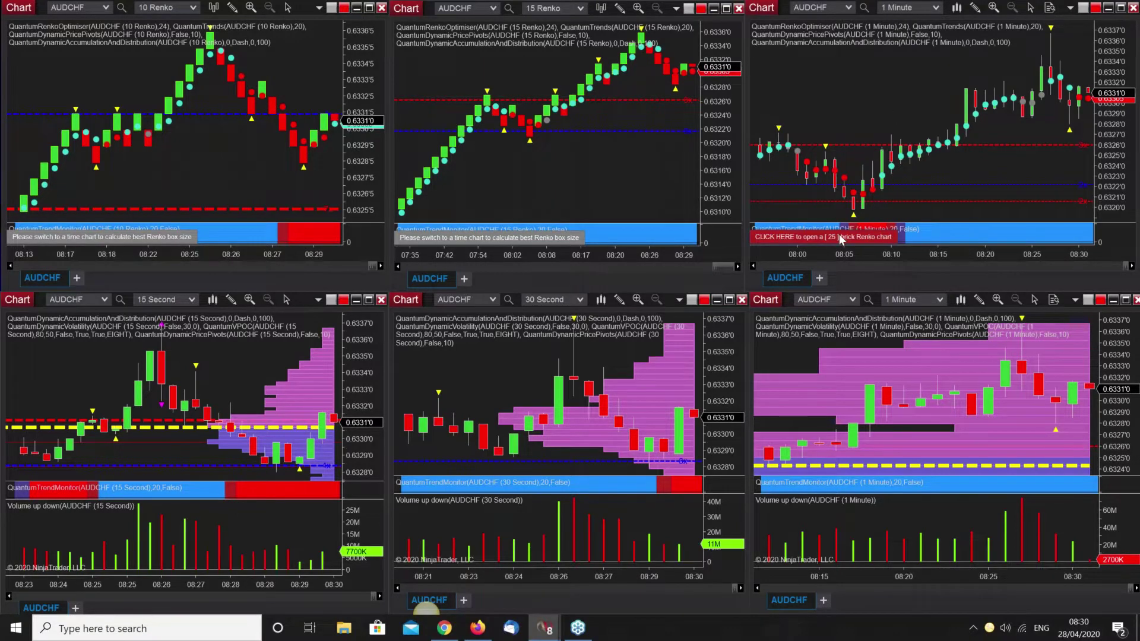
click(819, 237)
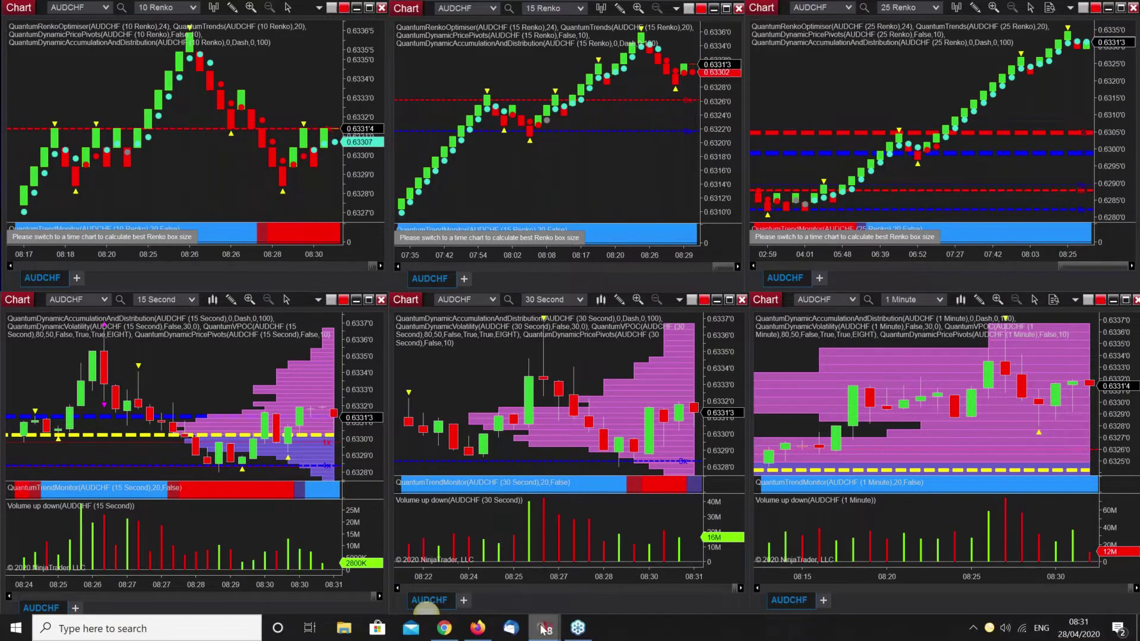
Step: Load the 'Currency charts in multiple timeframes' workspace from the Control Center, then minimize the Control Center
mouse_move(545, 628)
click(118, 587)
click(475, 113)
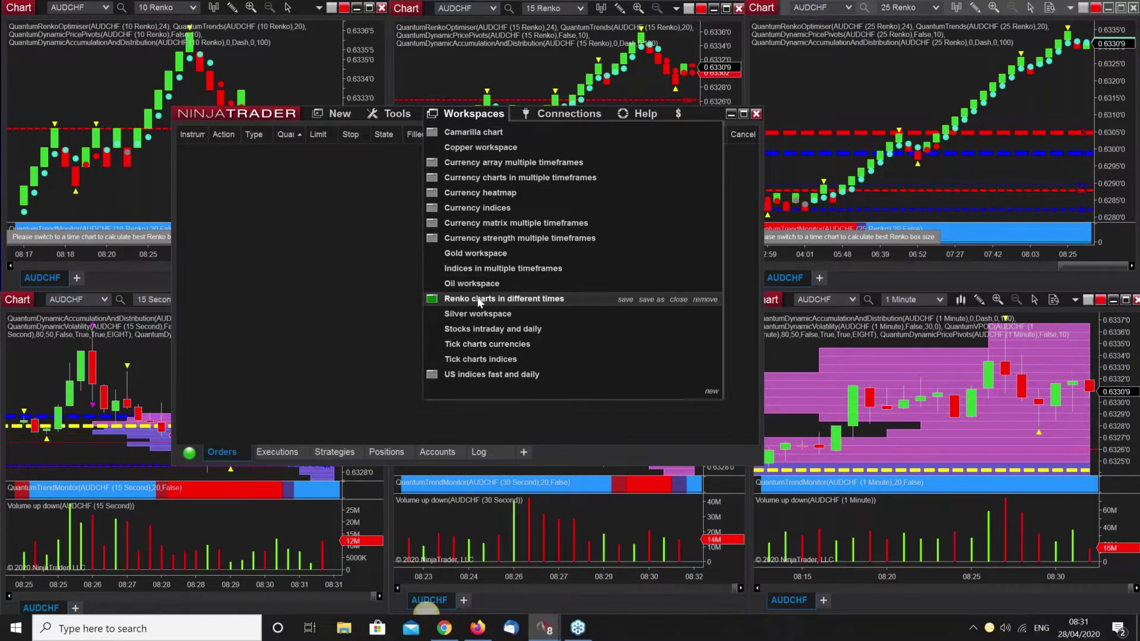
click(479, 180)
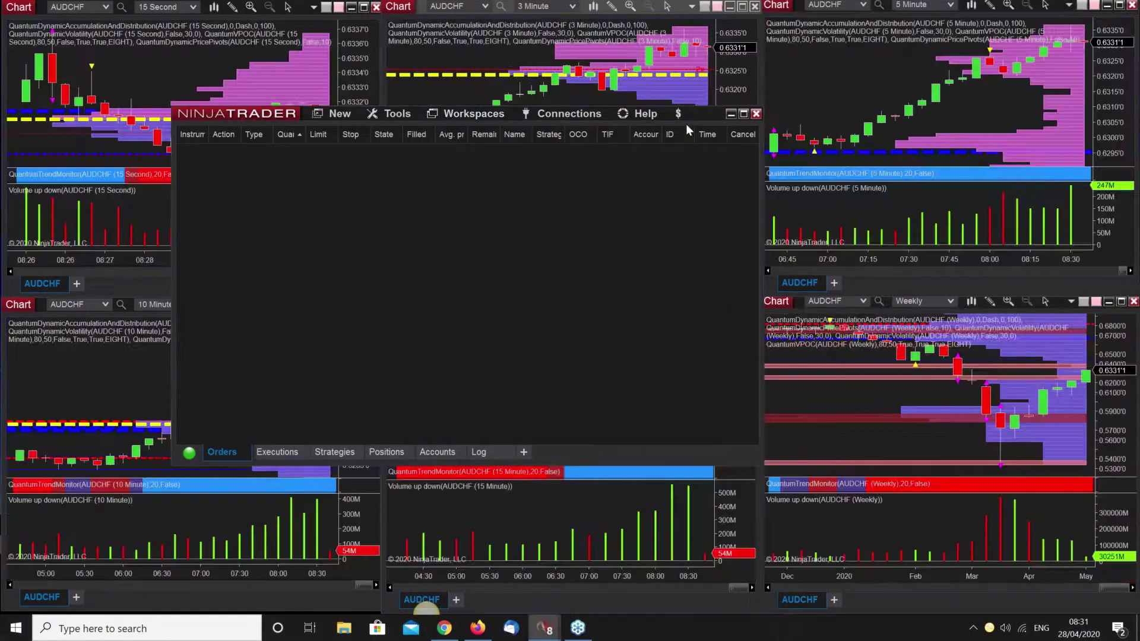
click(729, 113)
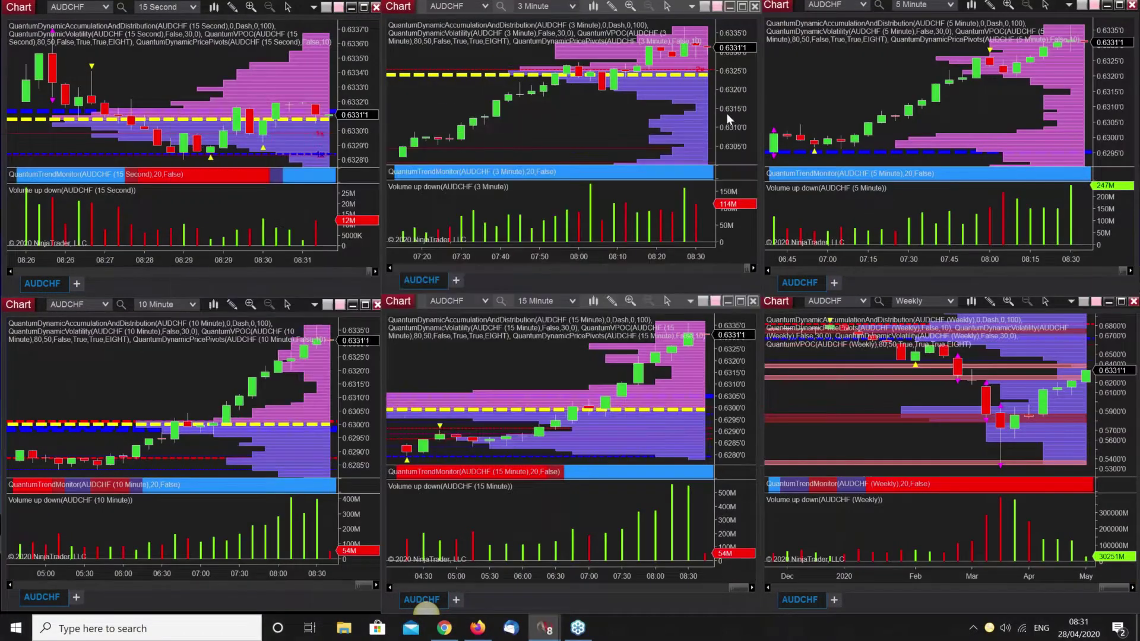
Step: Maximize the Weekly AUDCHF chart window
click(1122, 302)
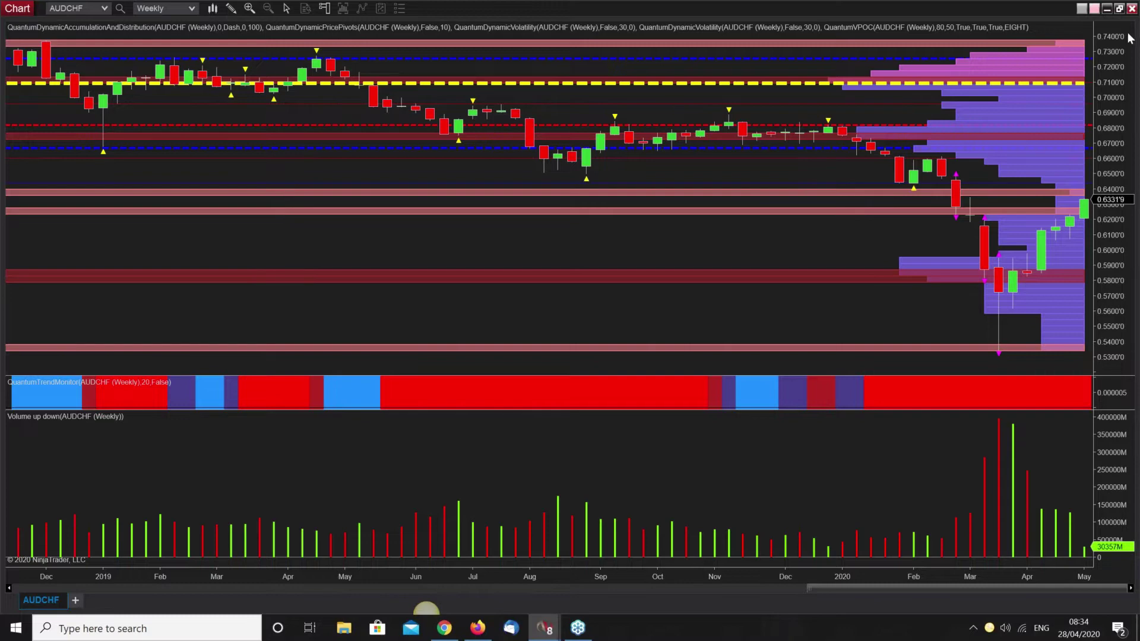
Step: Restore the weekly chart and switch it to Day 1 bars, then maximize the 10 Minute chart
click(1118, 9)
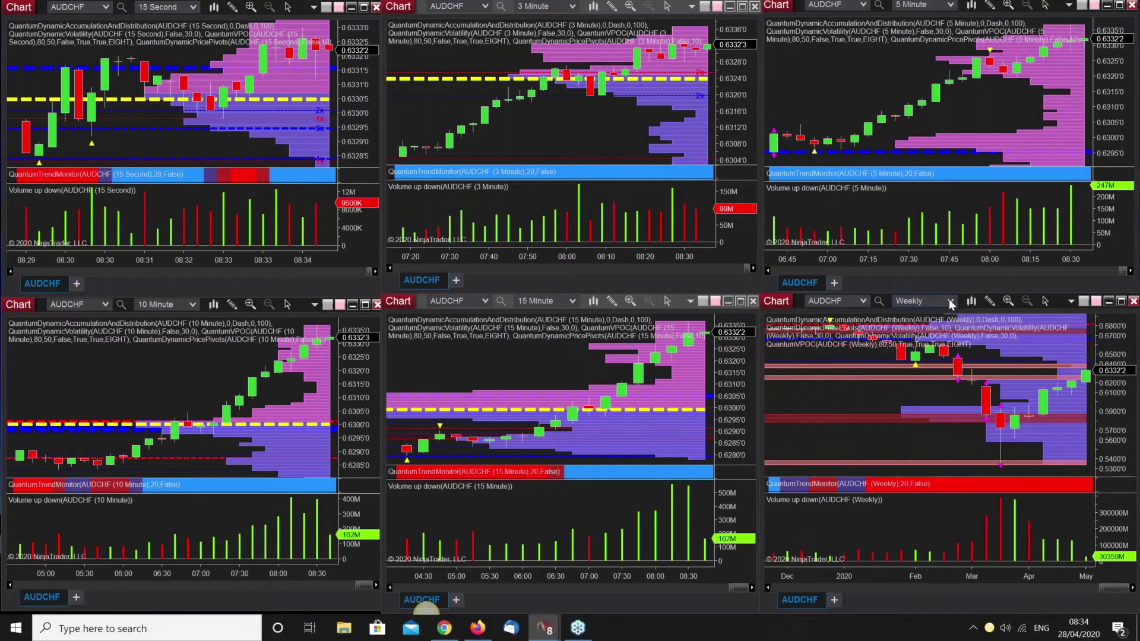
click(949, 300)
click(960, 386)
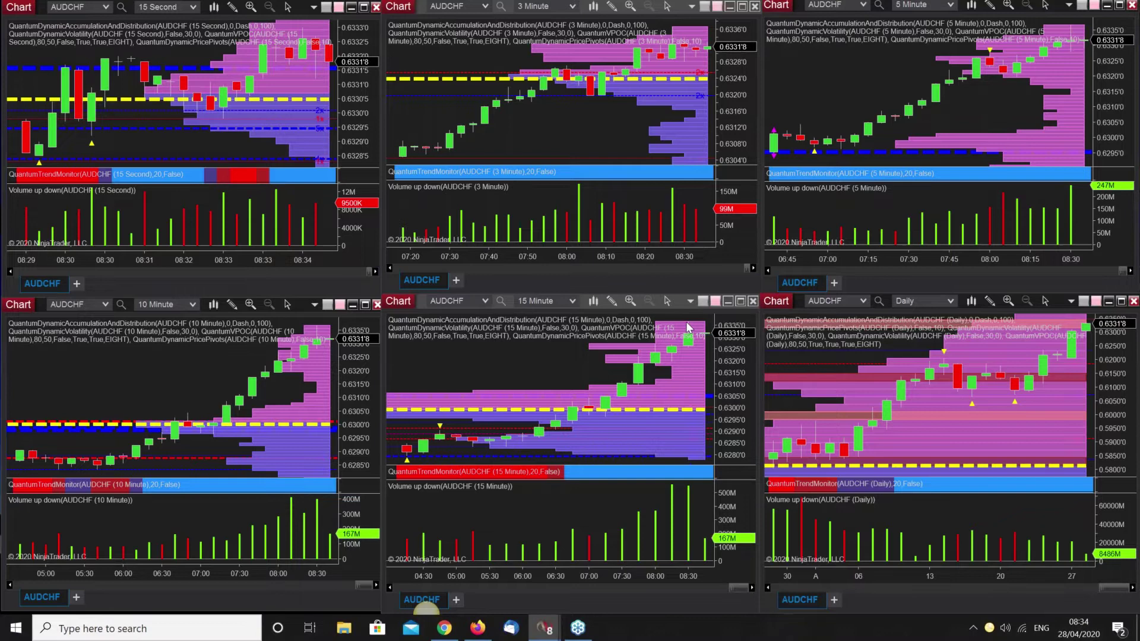
click(364, 304)
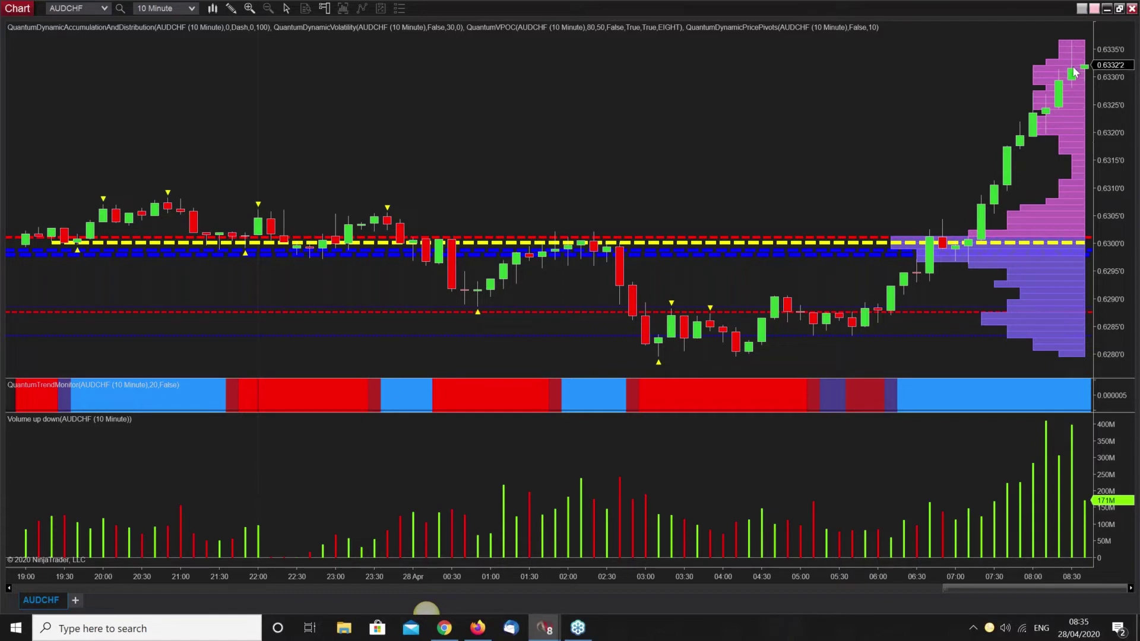
Step: Restore the 10 Minute chart and load the 'Currency strength multiple timeframes' workspace, then minimize the Control Center
click(1118, 9)
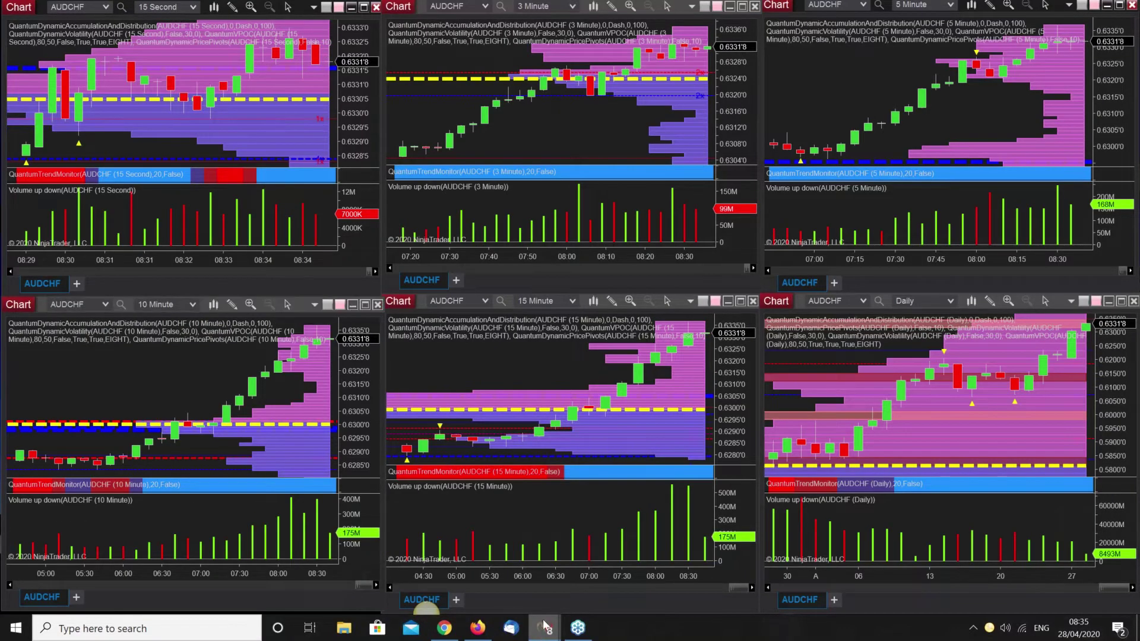
mouse_move(544, 626)
click(134, 564)
mouse_move(469, 114)
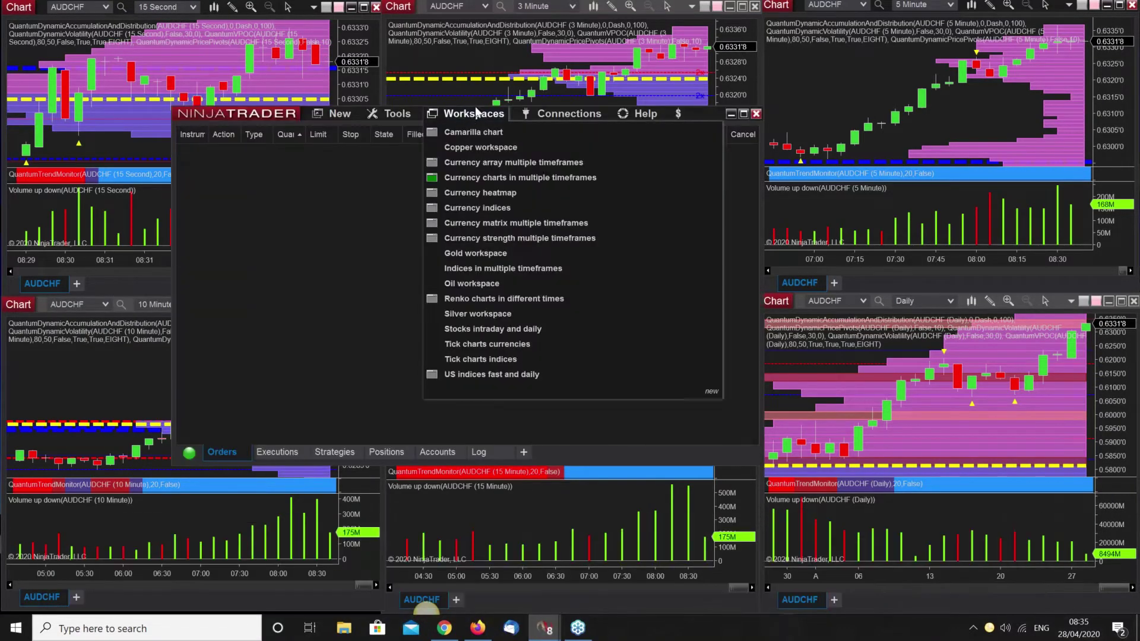
click(481, 237)
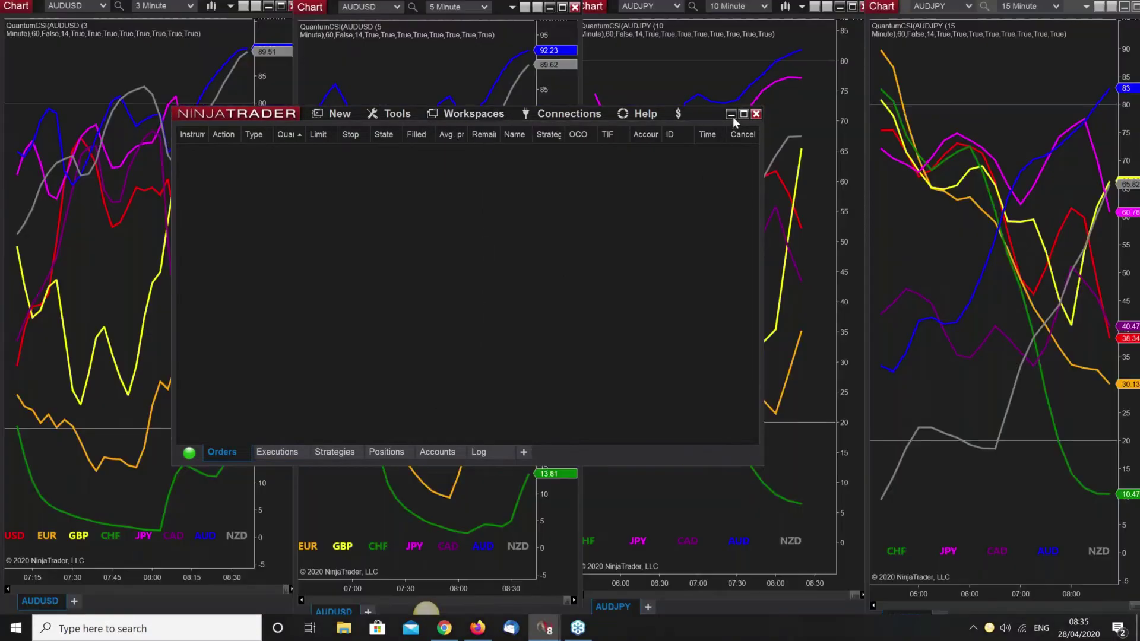
click(731, 113)
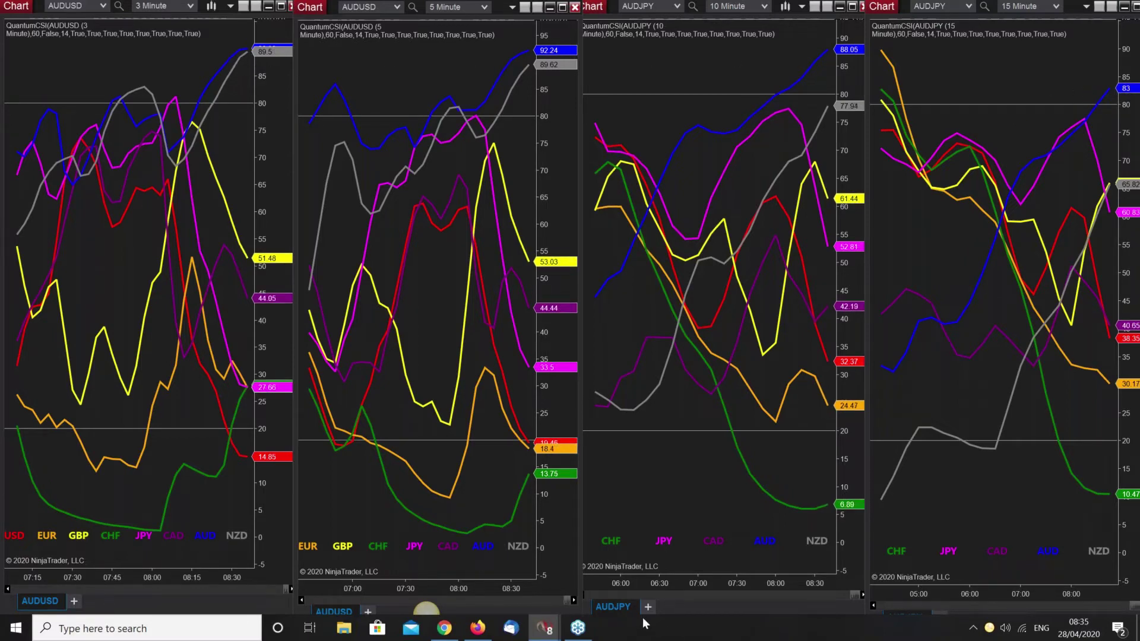
Step: Reopen the Control Center over the CSI charts and show its saved workspaces list
mouse_move(543, 630)
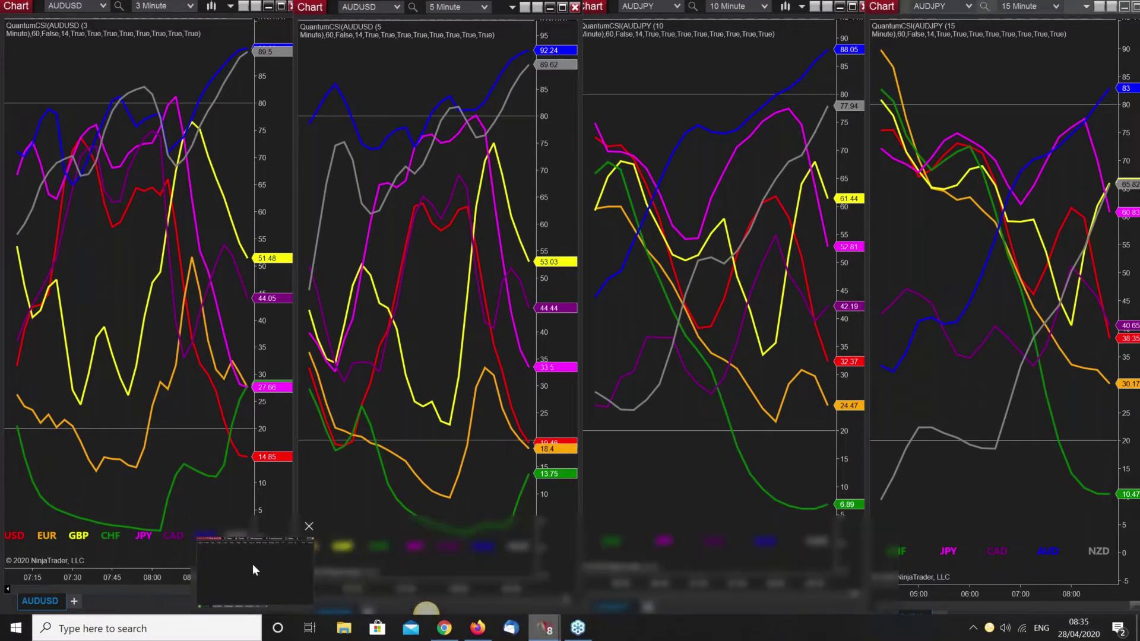
click(251, 564)
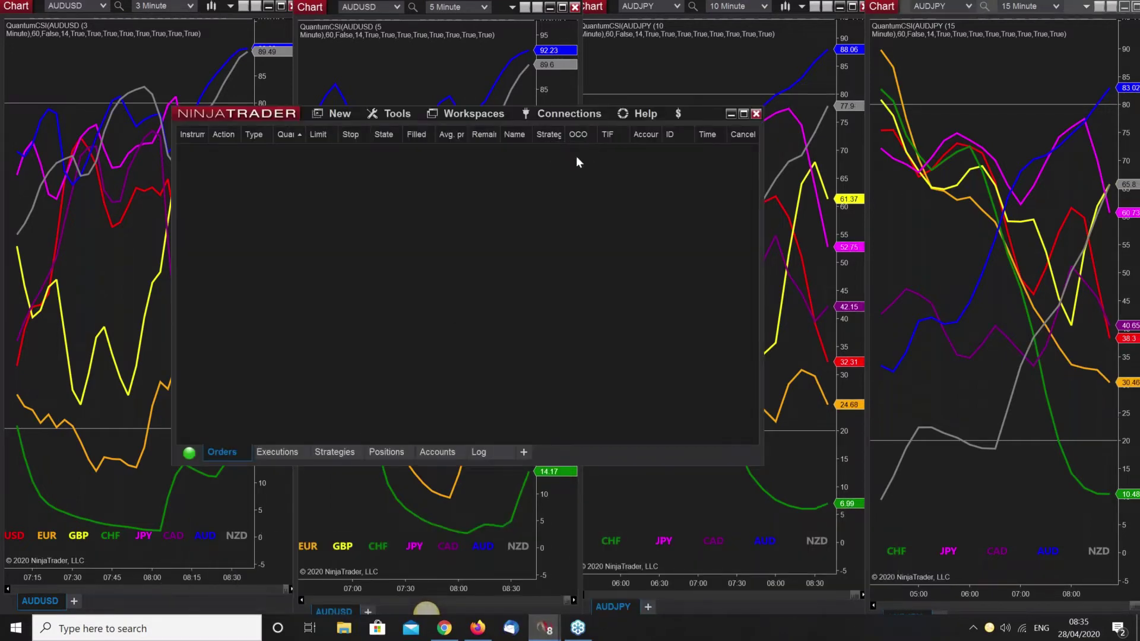
click(466, 114)
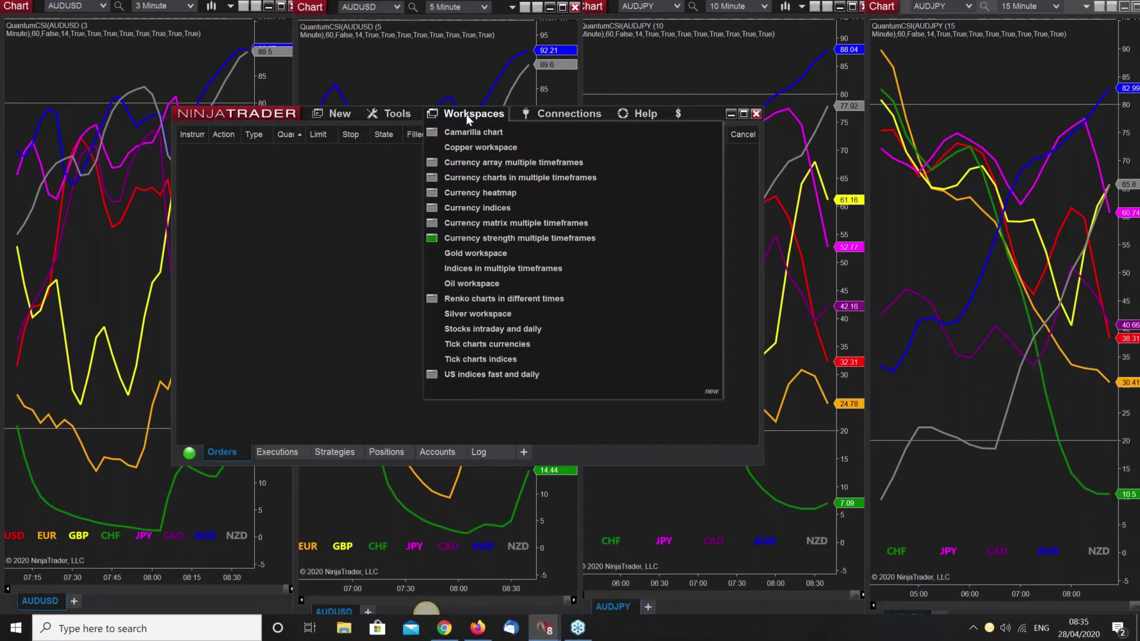
Step: Choose 'Currency charts in multiple timeframes' and minimize the Control Center
click(478, 183)
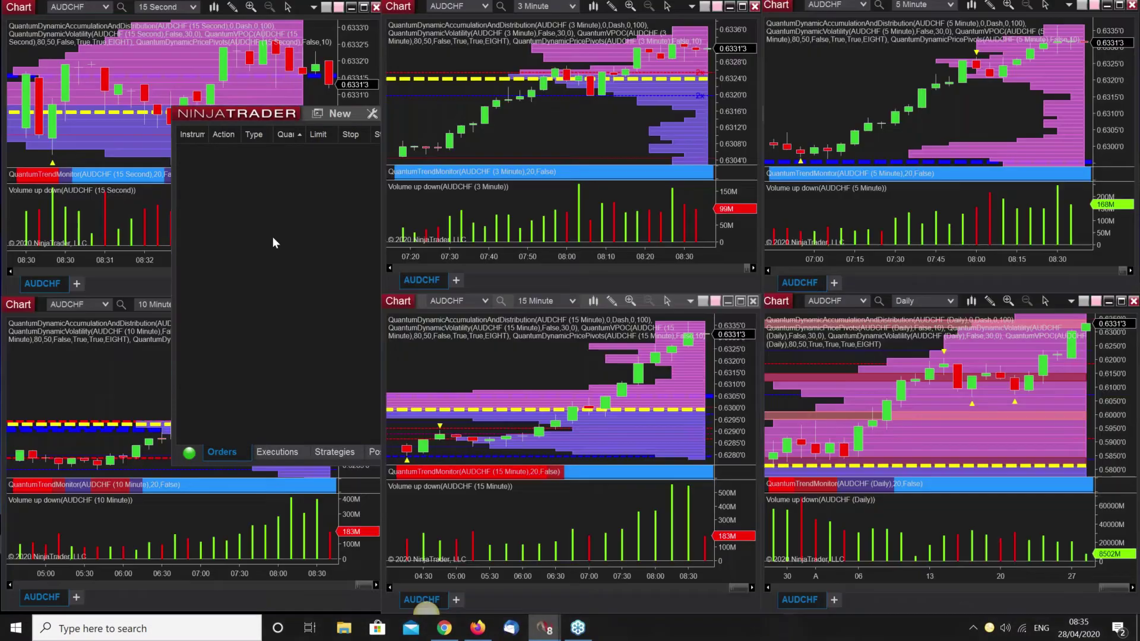
click(730, 115)
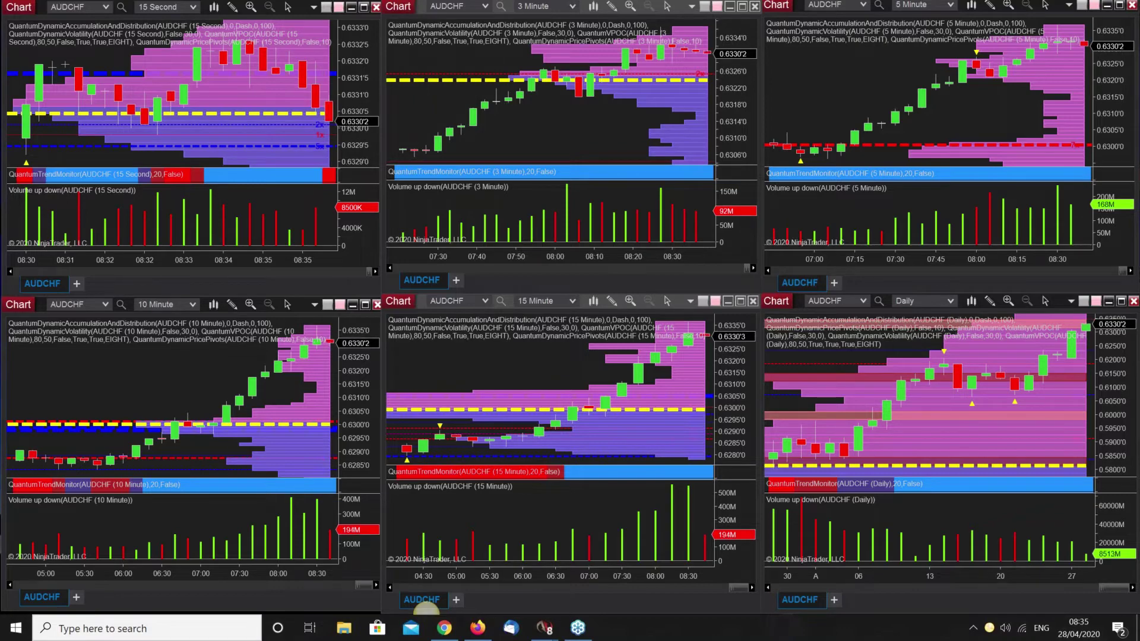
Step: Show the UK 100 Index in TradingView's six-chart layout, then move the browser aside to reveal NinjaTrader
click(444, 628)
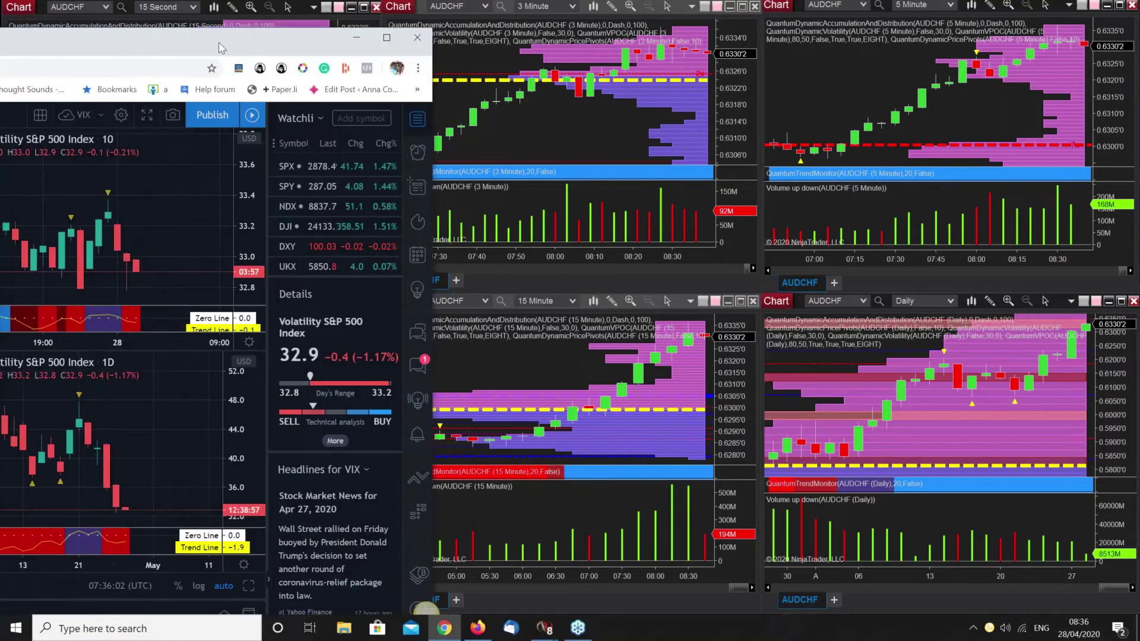
drag(219, 47, 798, 28)
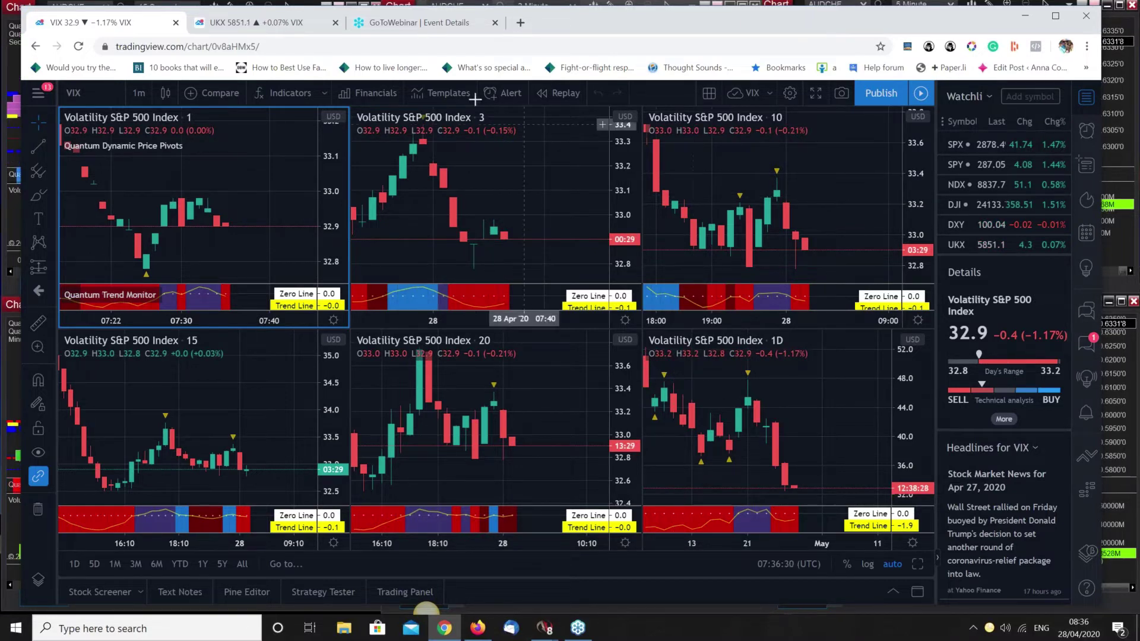
click(240, 22)
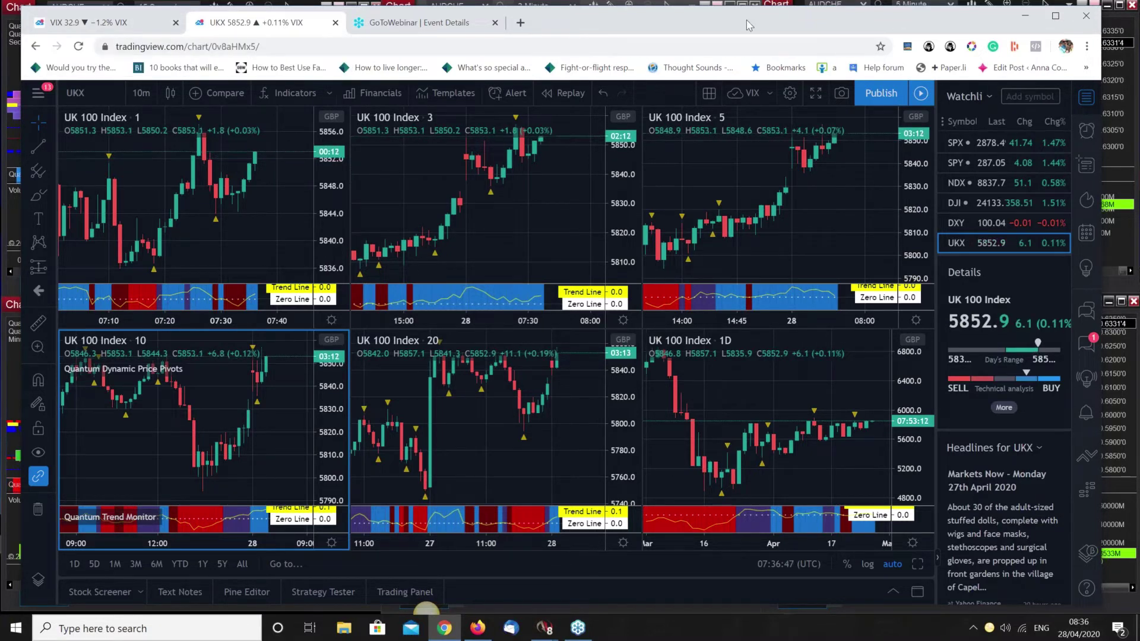
drag(746, 19, 680, 26)
key(alt+Tab)
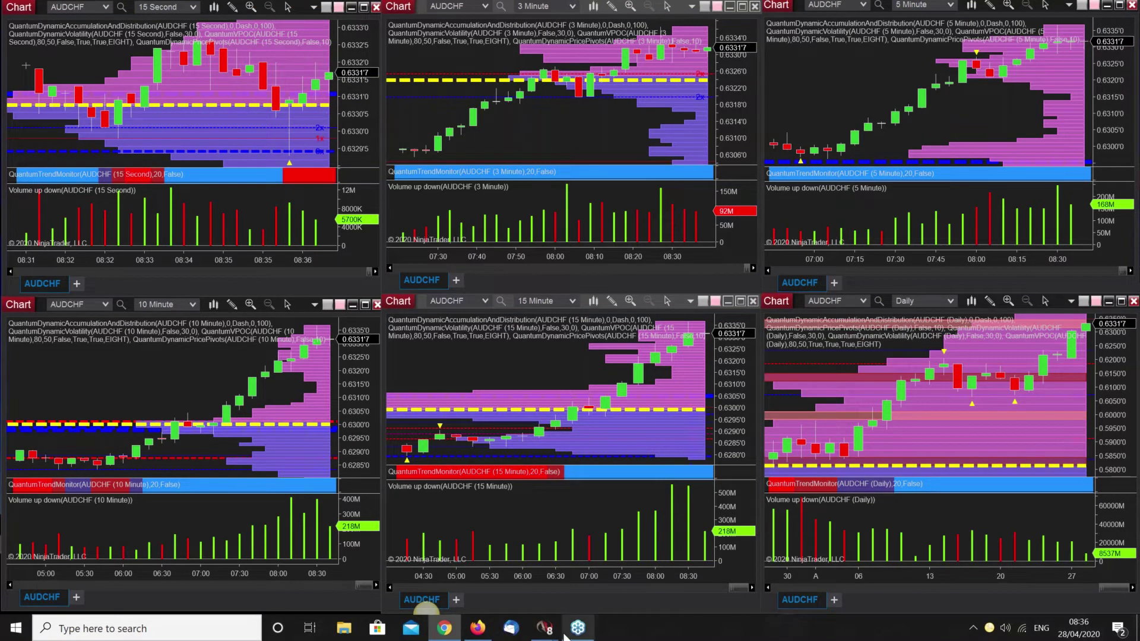
Step: Load the 'US indices fast and daily' workspace to show the YM, NQ and ES 06-20 charts
mouse_move(544, 632)
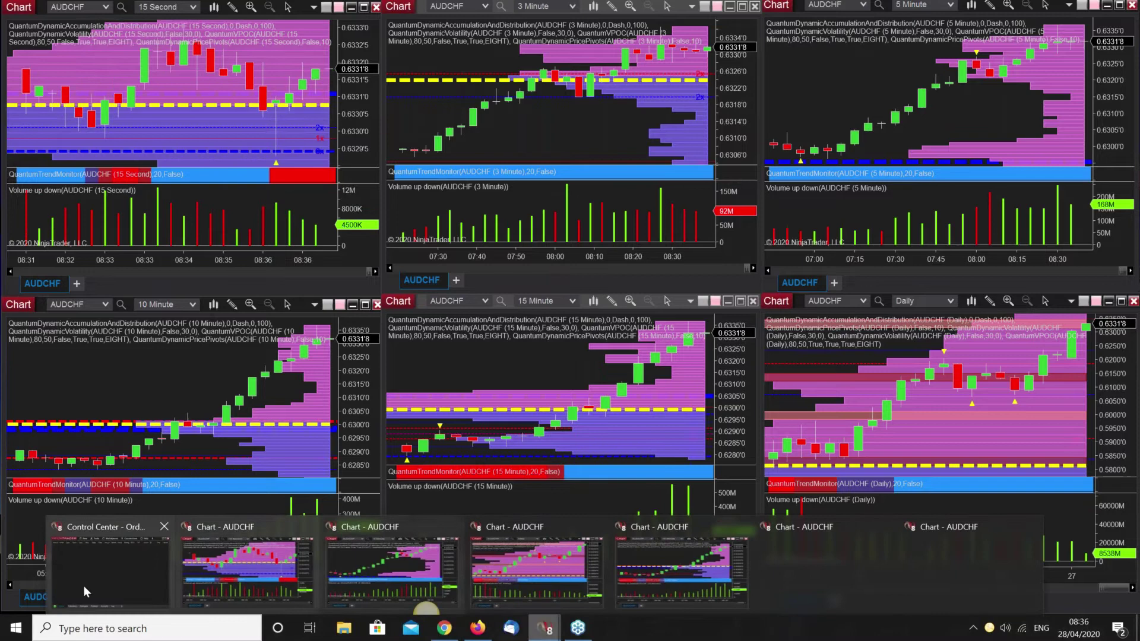
click(116, 580)
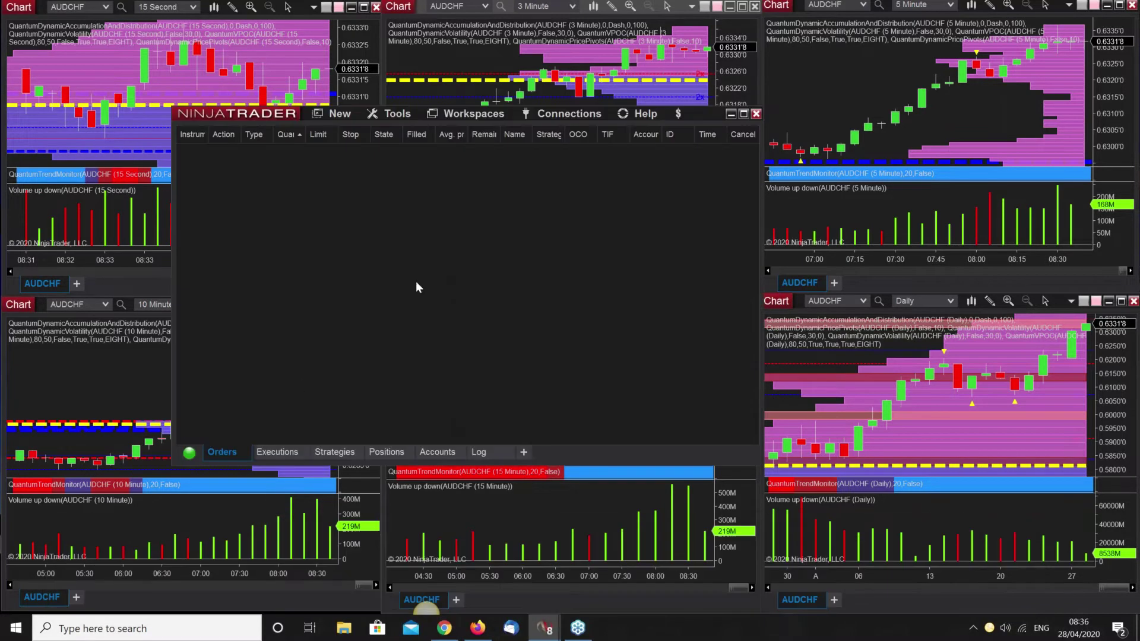
click(476, 114)
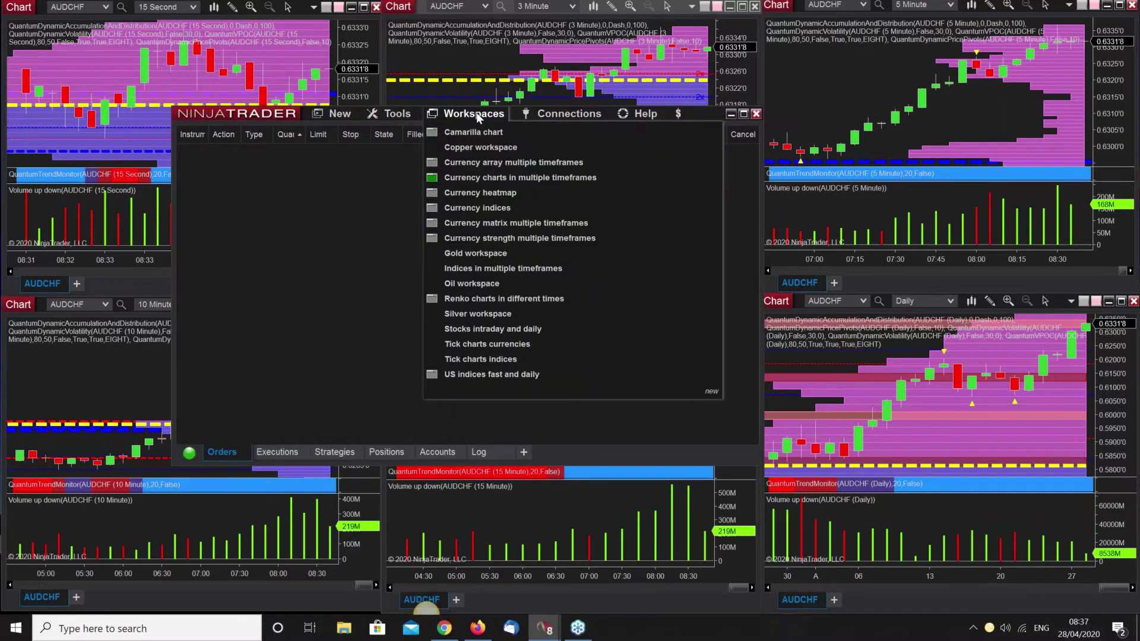
click(470, 373)
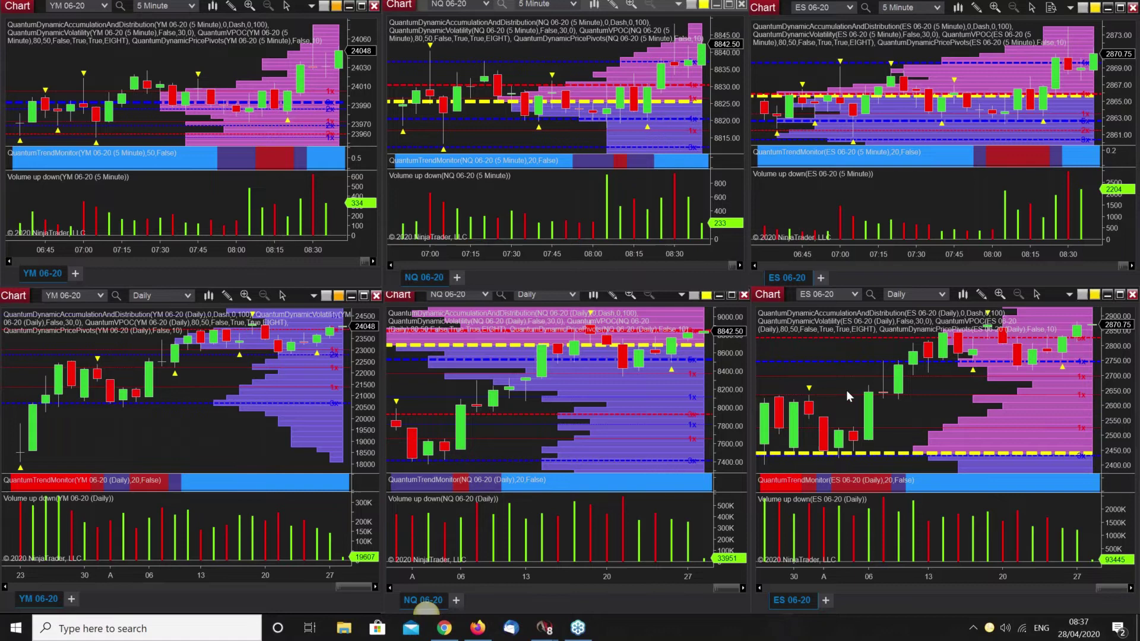
click(732, 297)
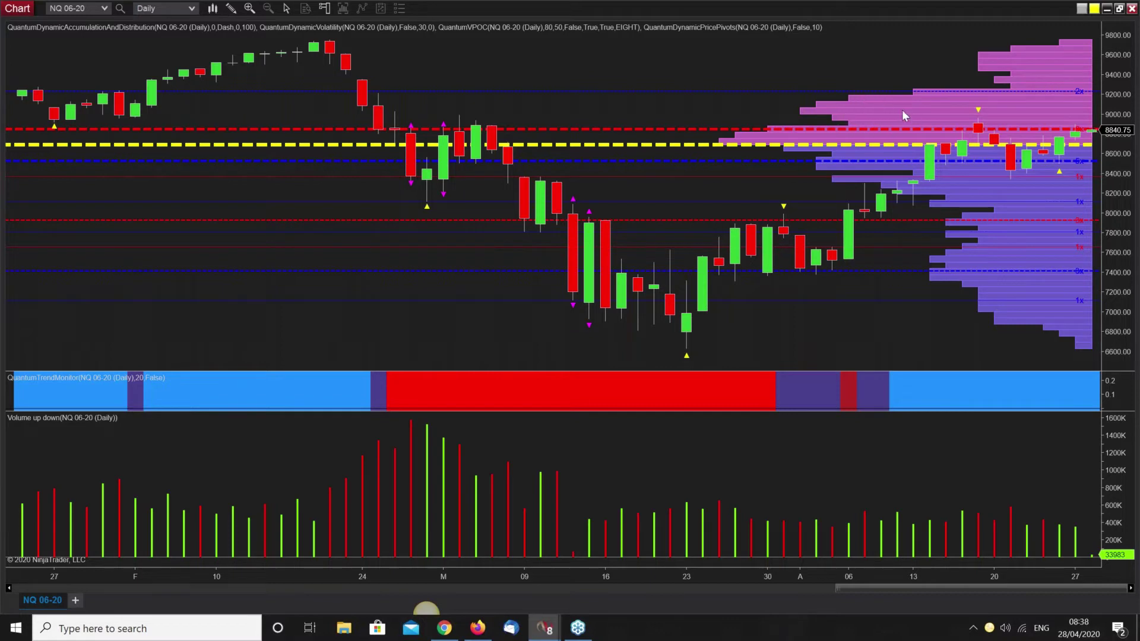
click(1118, 9)
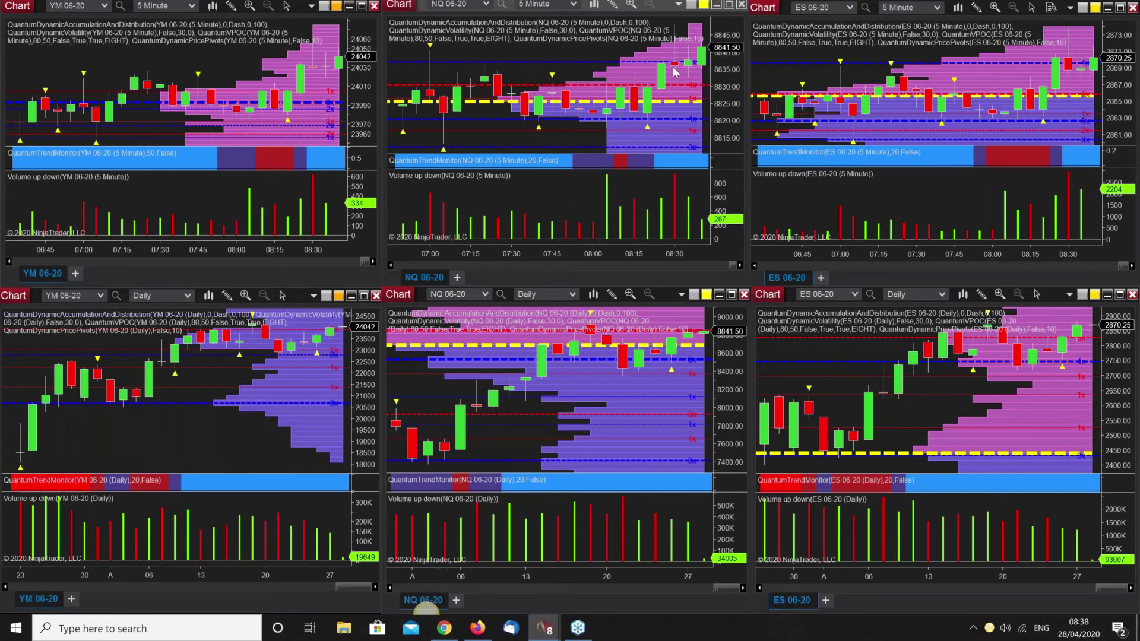
click(1120, 7)
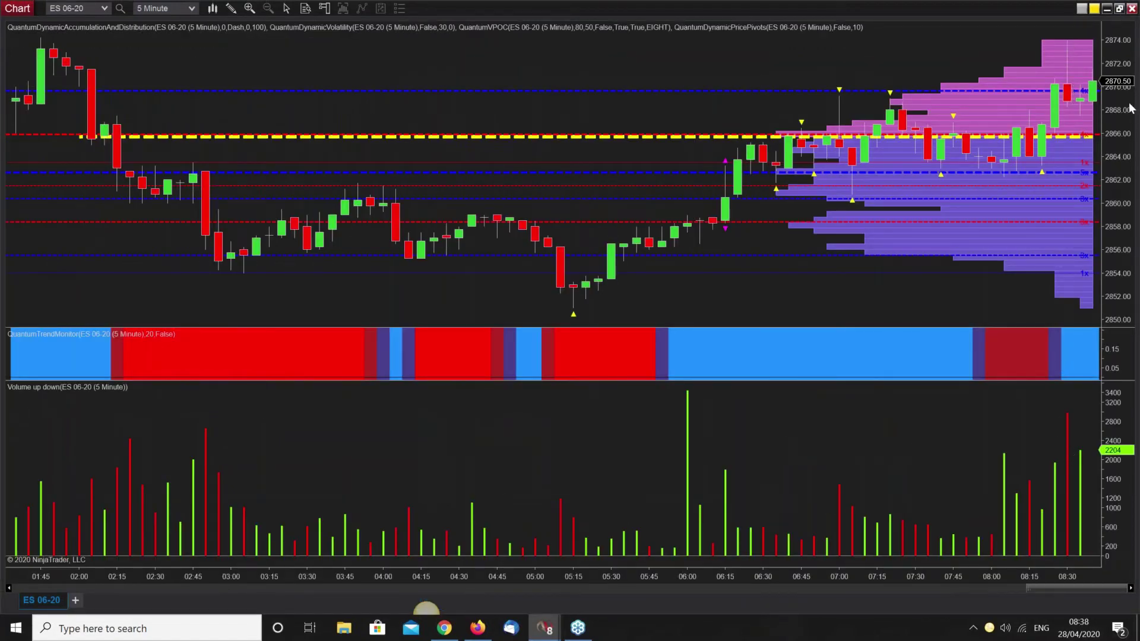
click(1119, 8)
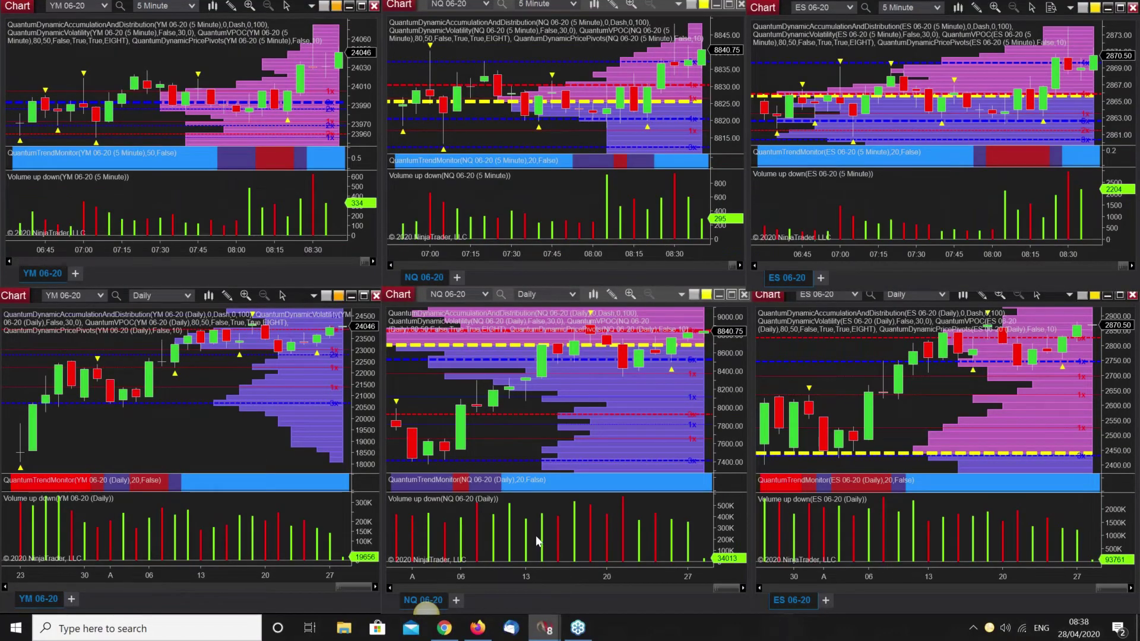
mouse_move(544, 627)
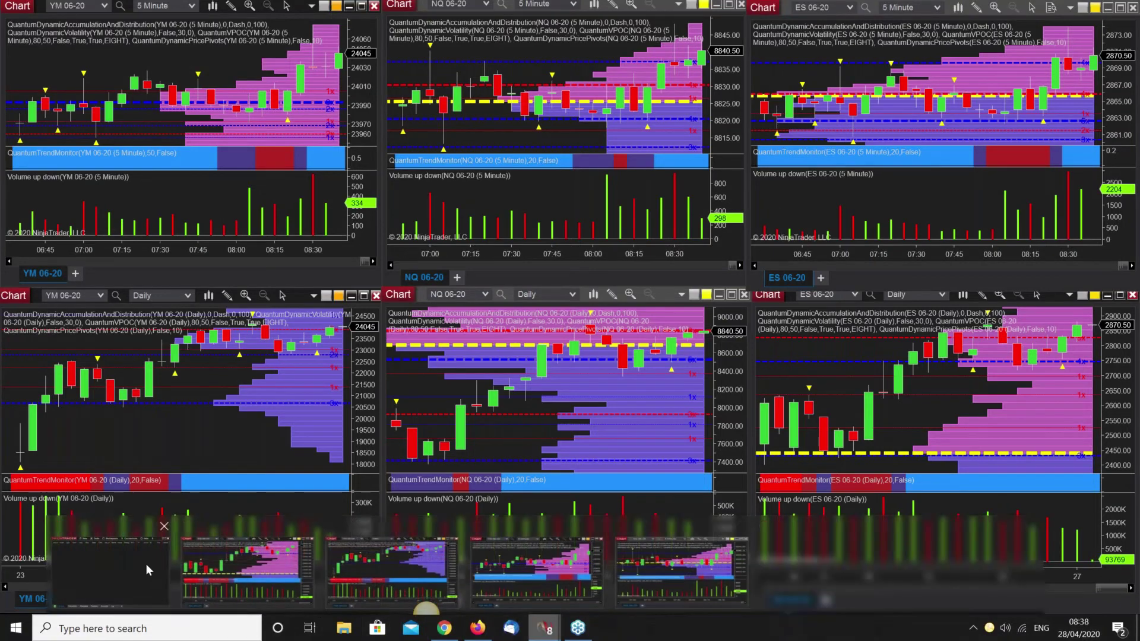
Step: Reload the 'Currency charts in multiple timeframes' workspace, minimize the Control Center, and Alt+Tab to Firefox
click(113, 567)
click(470, 115)
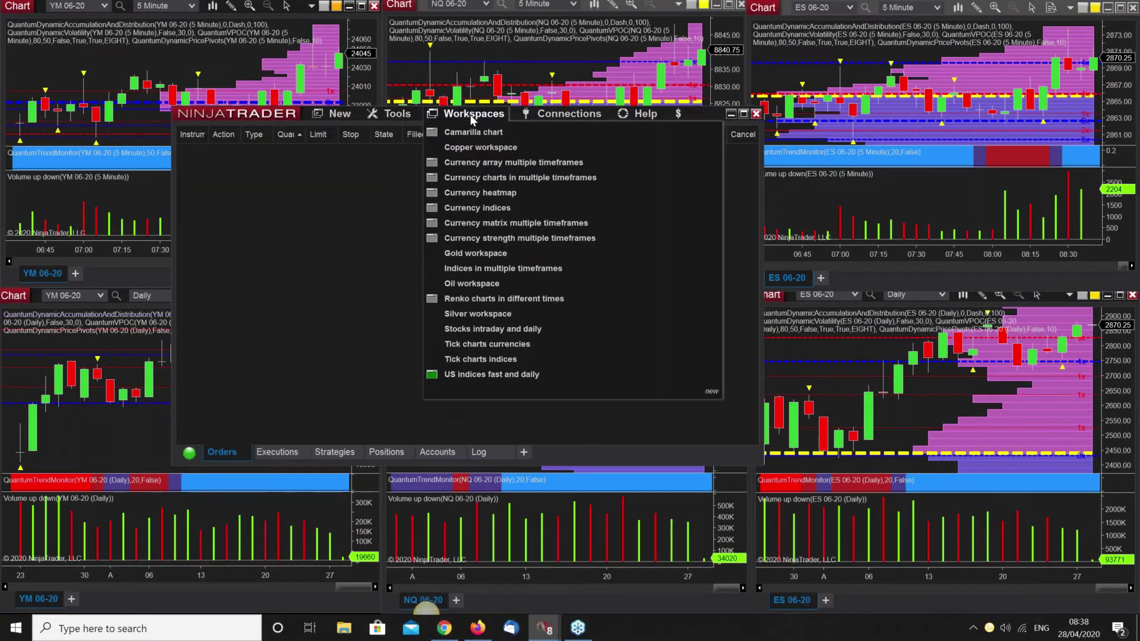
click(493, 177)
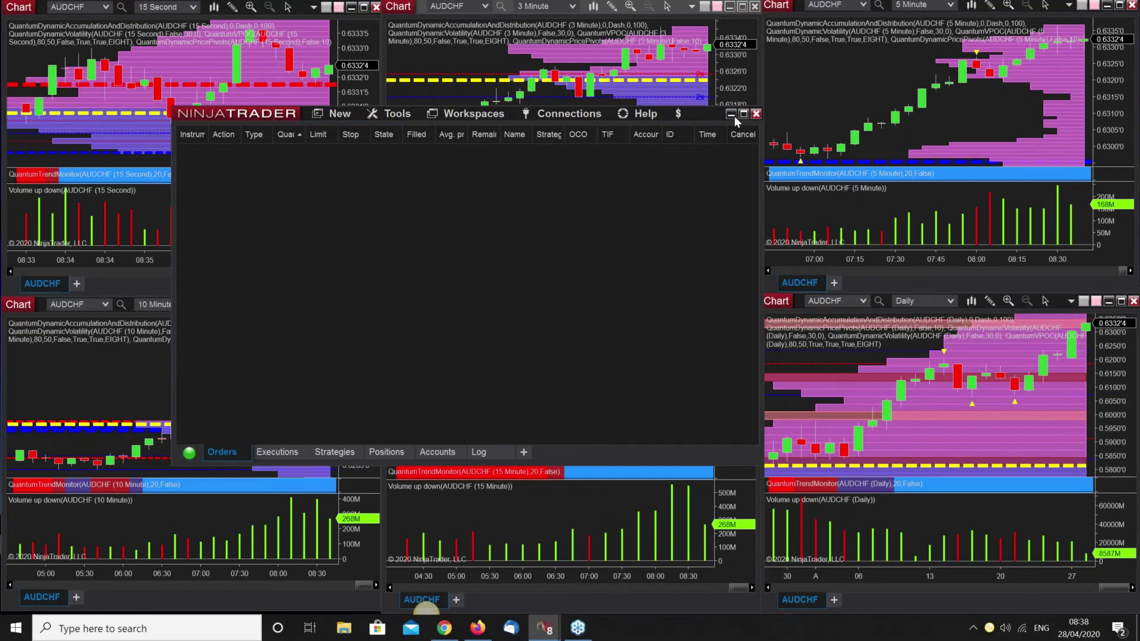
click(731, 114)
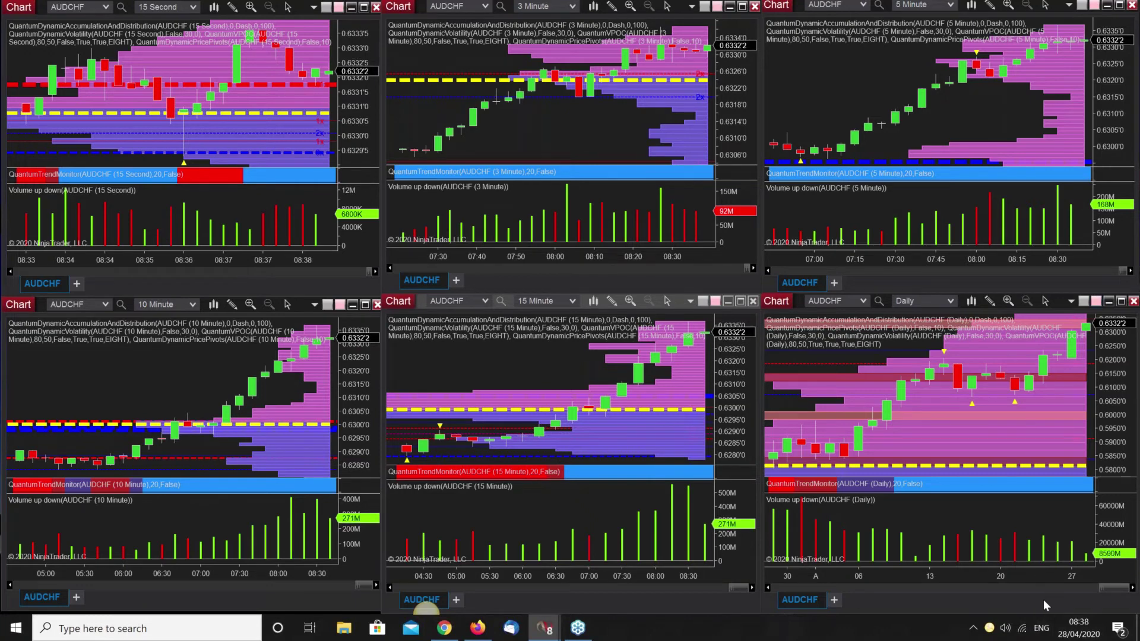
key(alt+Tab)
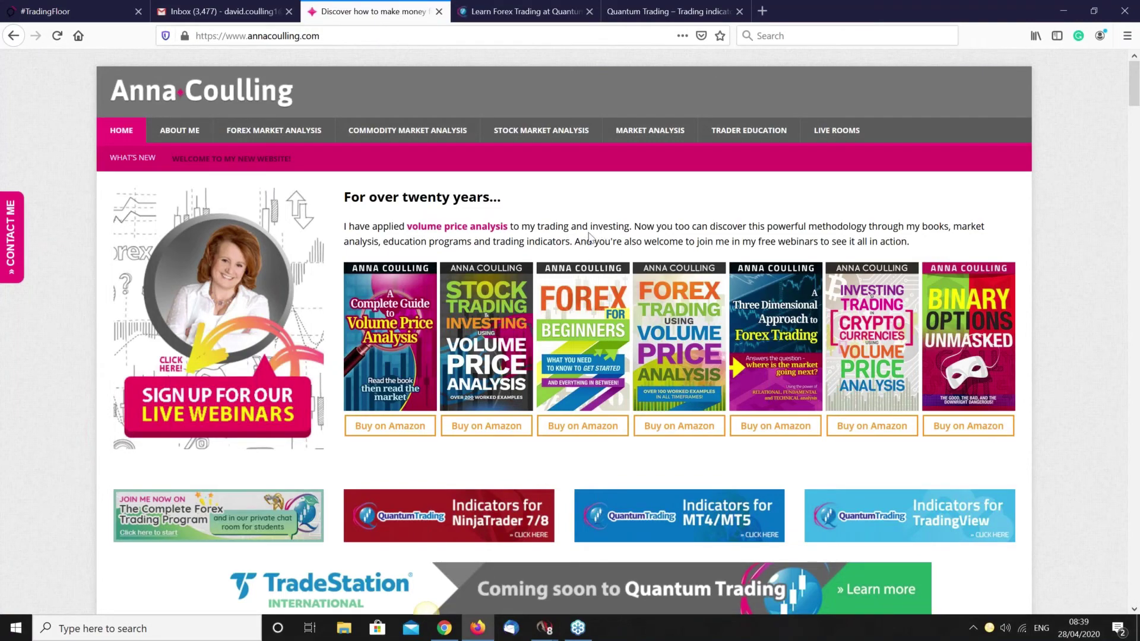
Step: Switch Firefox from the Quantum Trading Education tab to the Quantum Trading indicators site
click(476, 13)
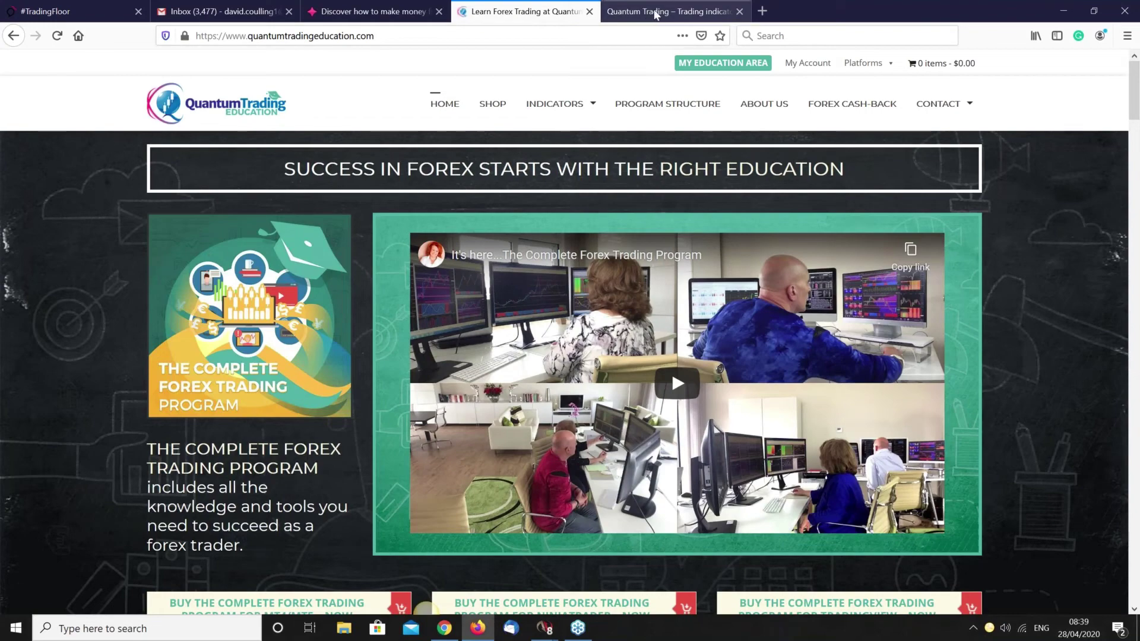
click(656, 15)
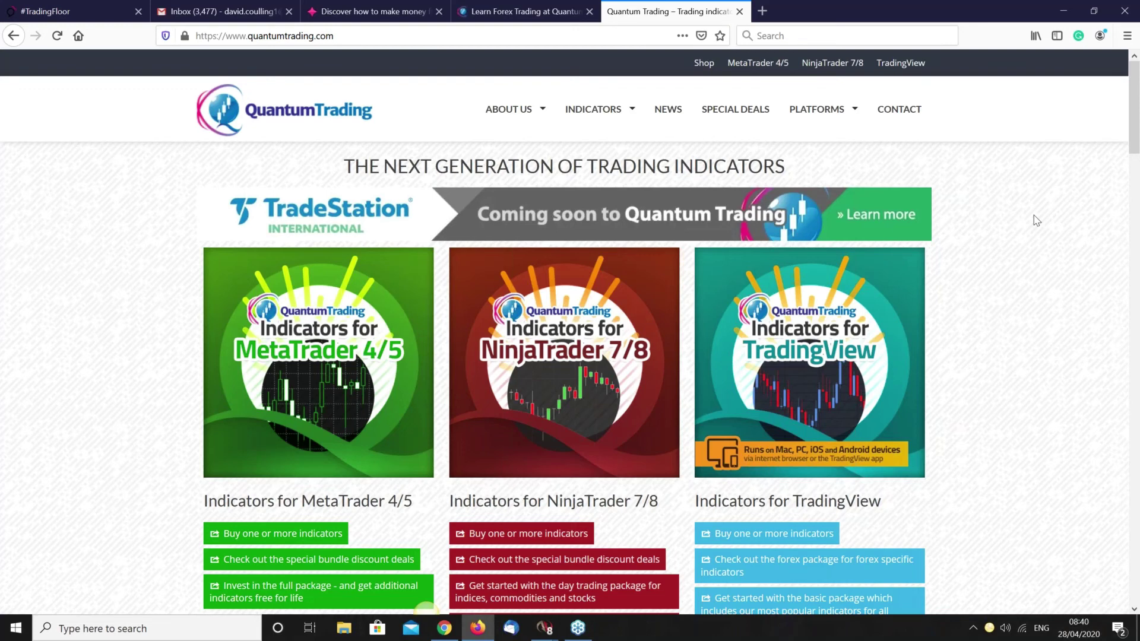
click(522, 16)
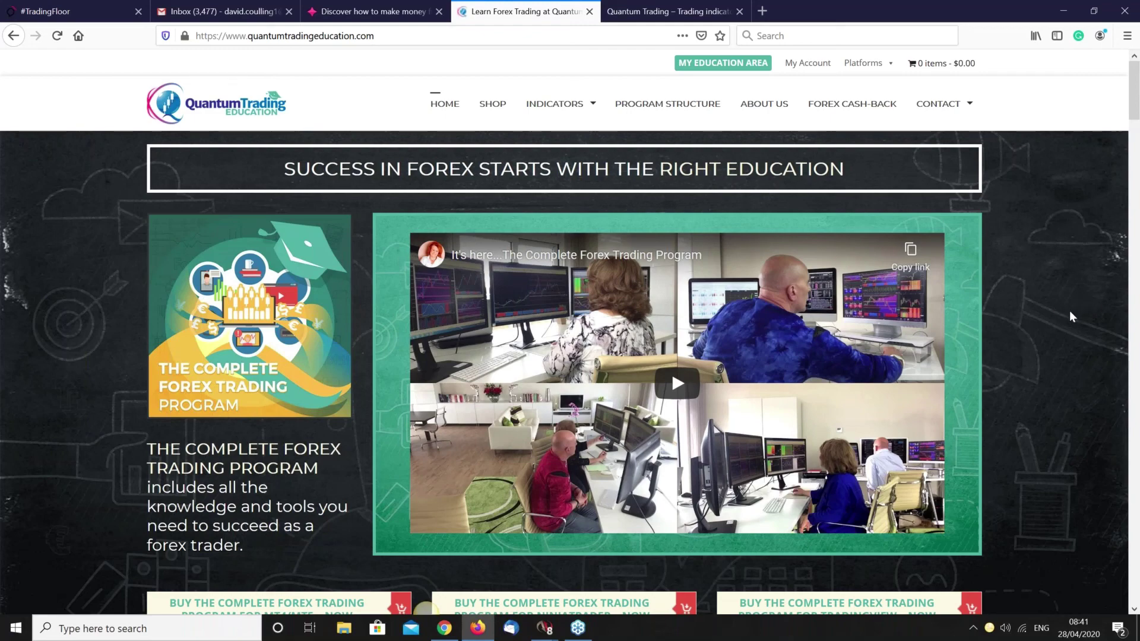
scroll(1046, 343, down, 4)
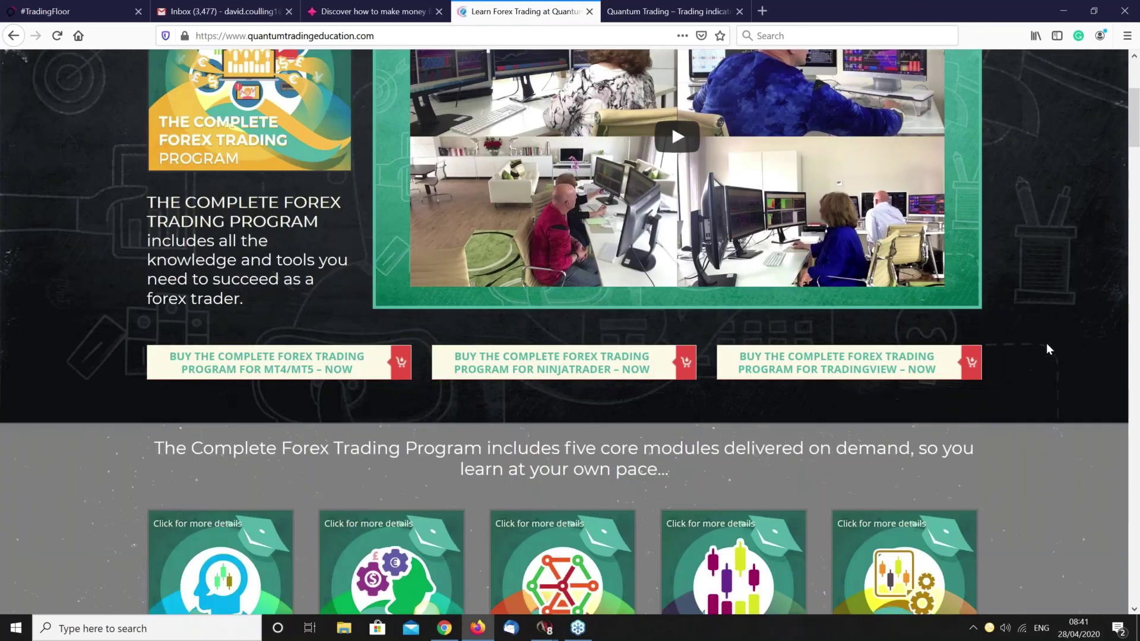
scroll(1046, 349, down, 2)
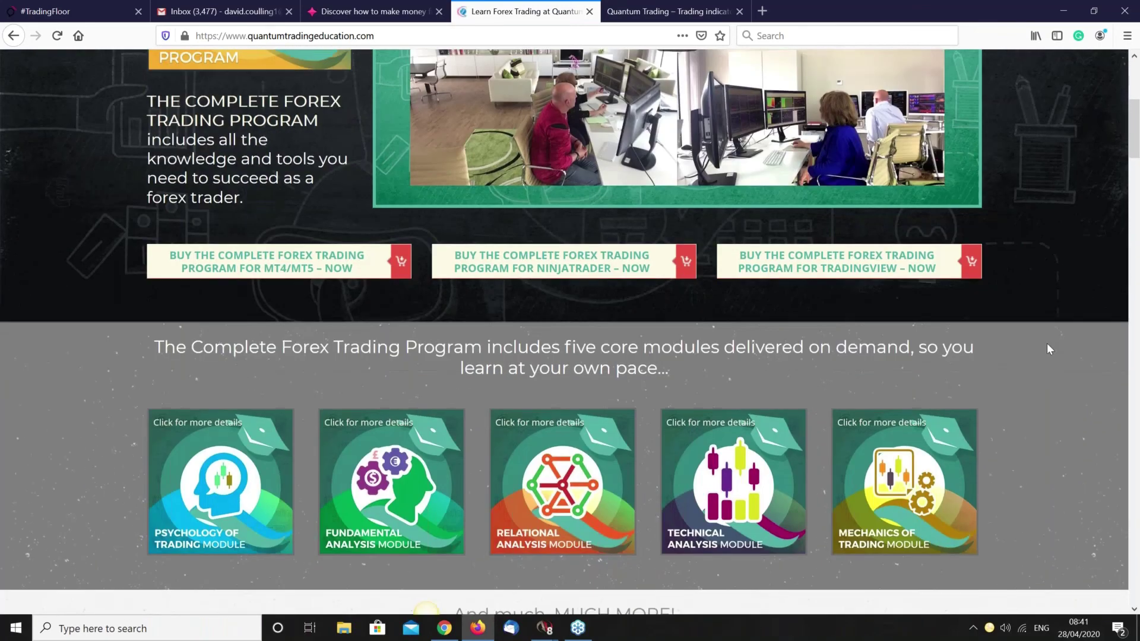
scroll(1049, 348, down, 1)
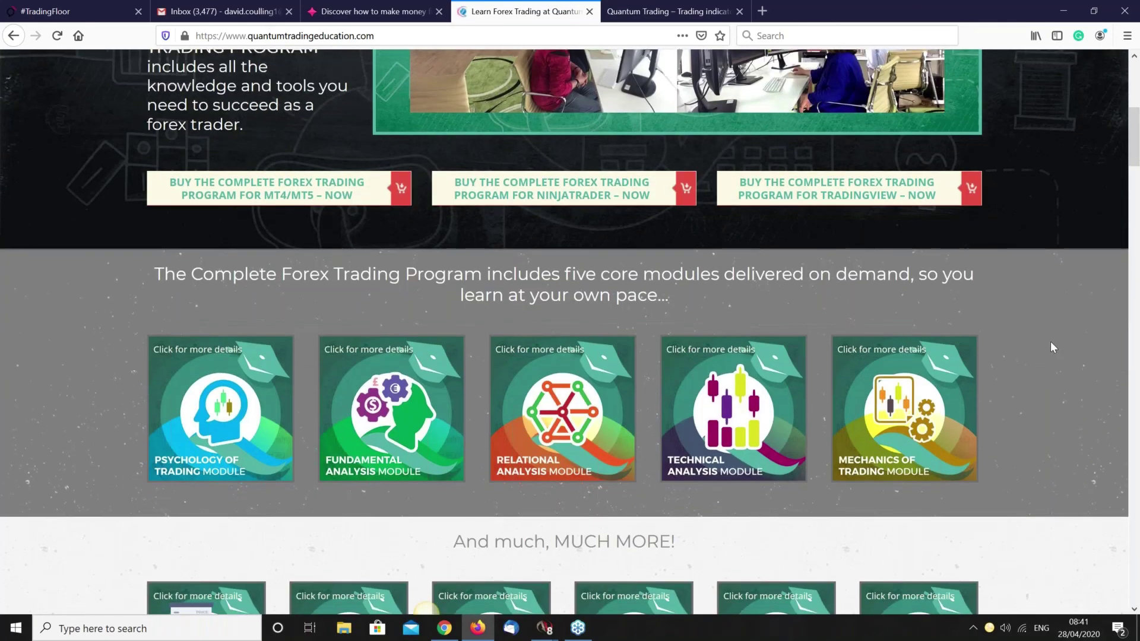
scroll(1052, 347, down, 3)
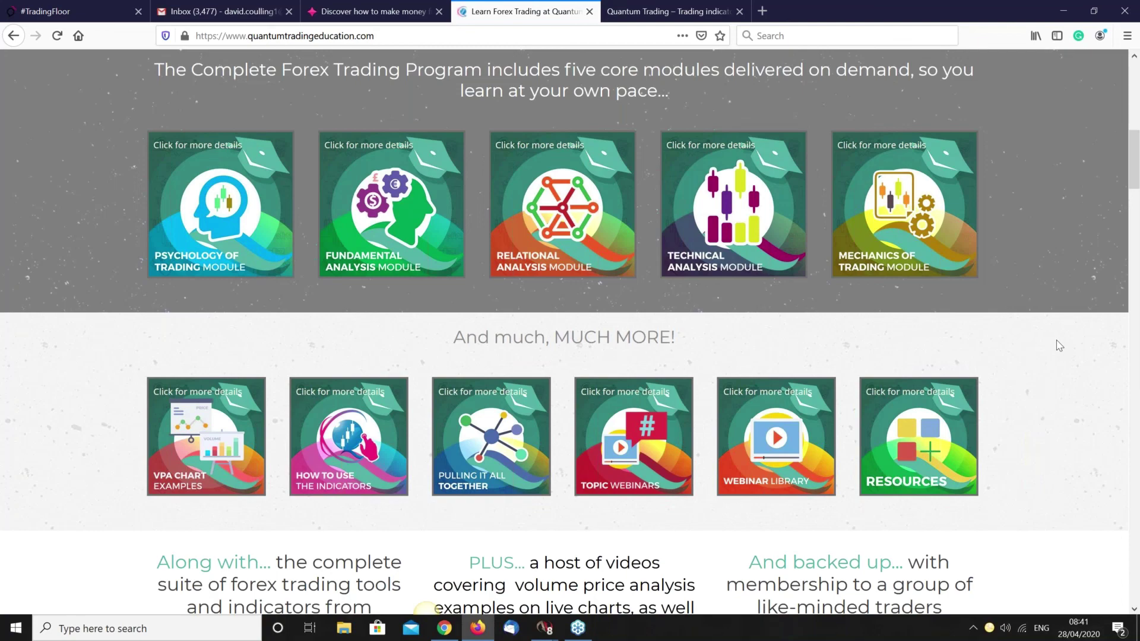
scroll(1056, 340, up, 10)
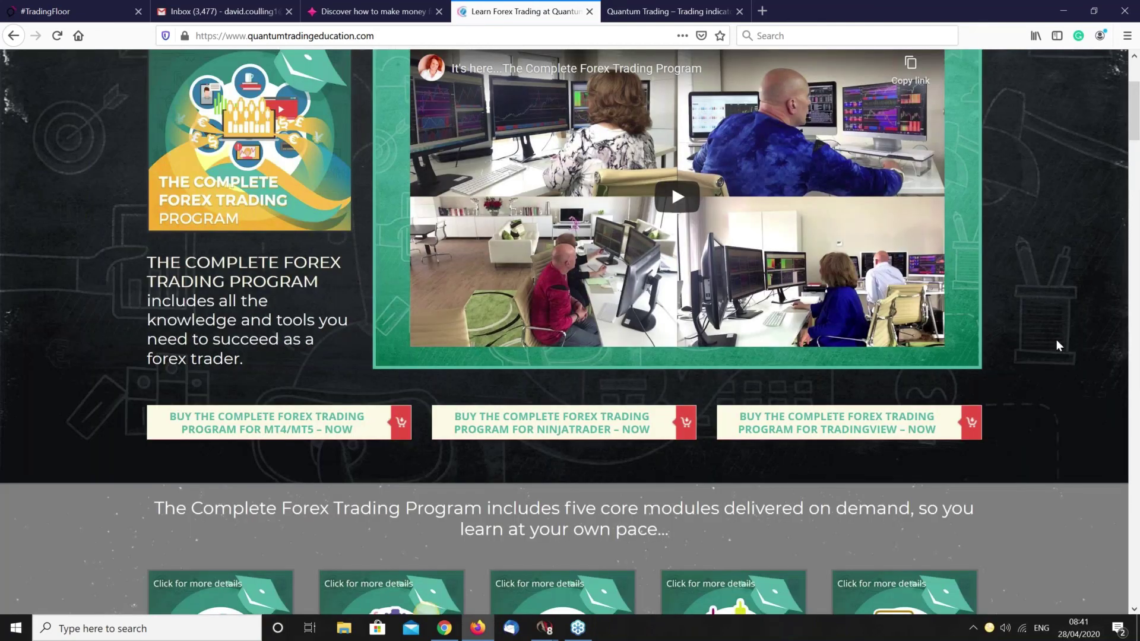